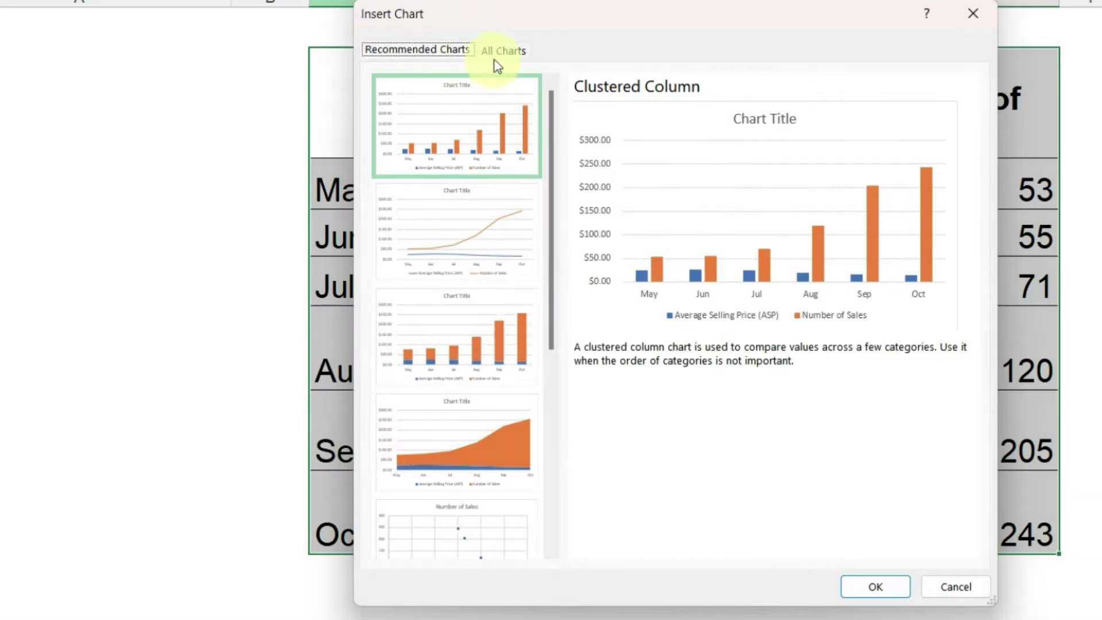
Choose a Combo chart for the selected data and set the Average Selling Price (ASP) series to Line with Markers
click(505, 52)
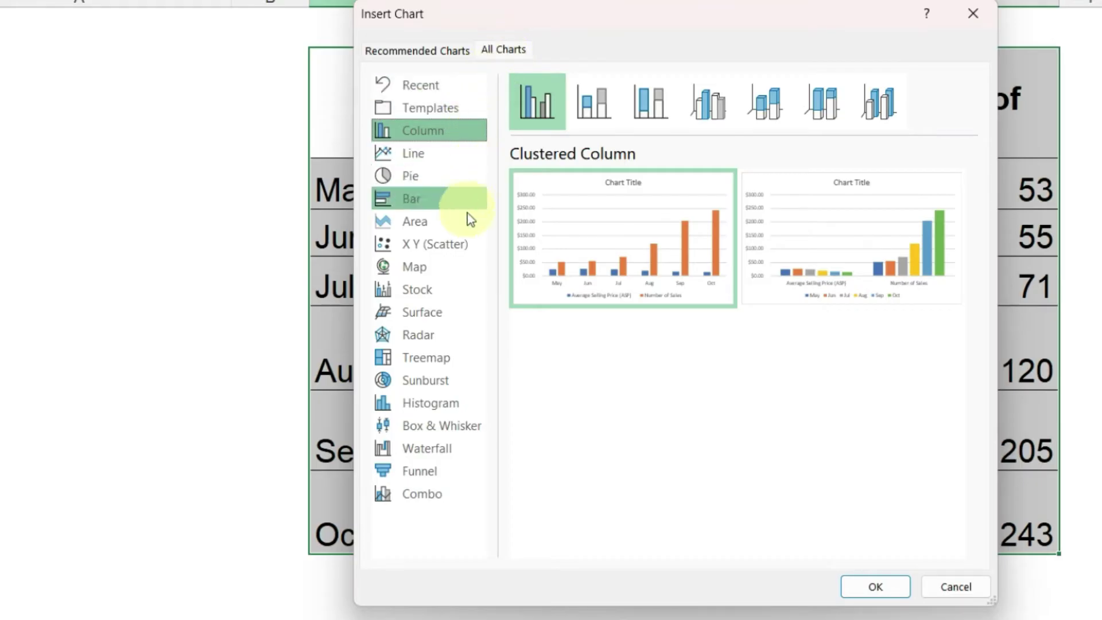
click(462, 489)
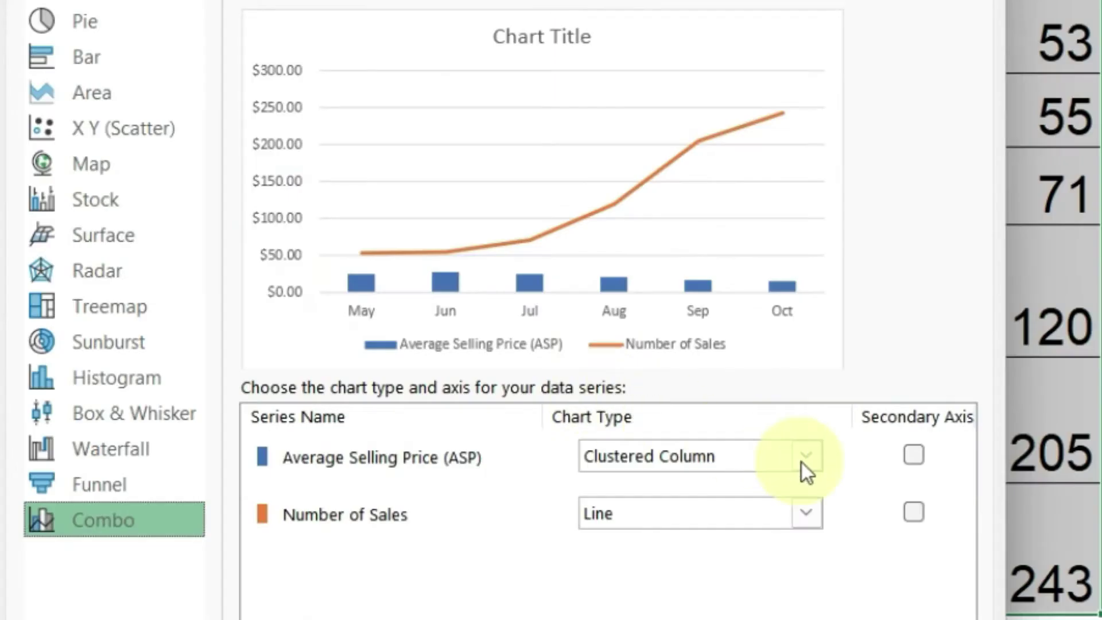
click(869, 453)
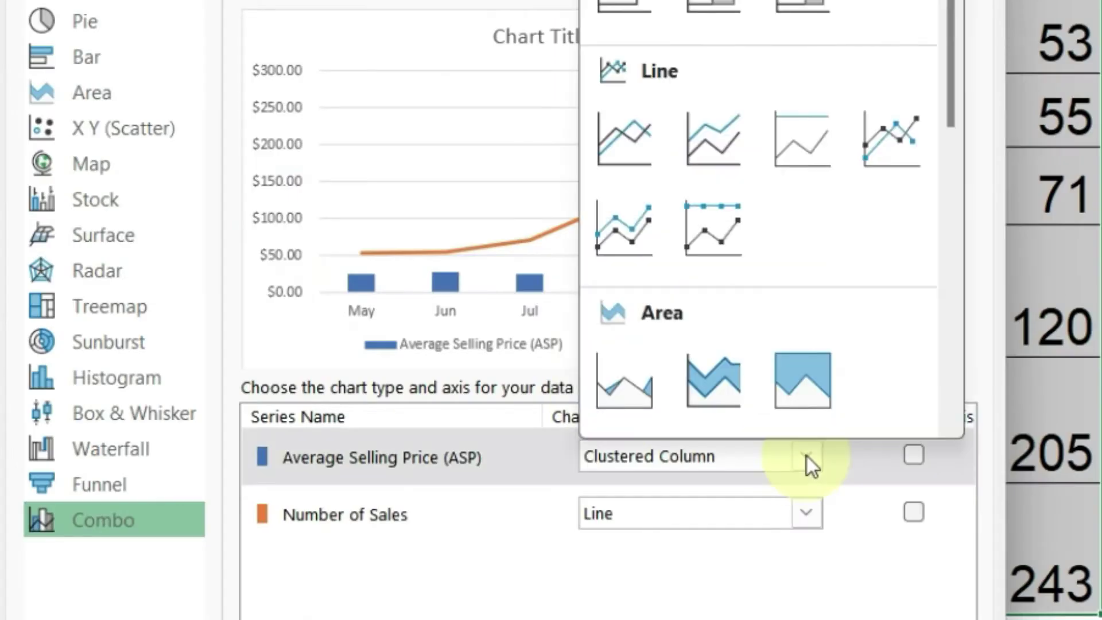
click(916, 155)
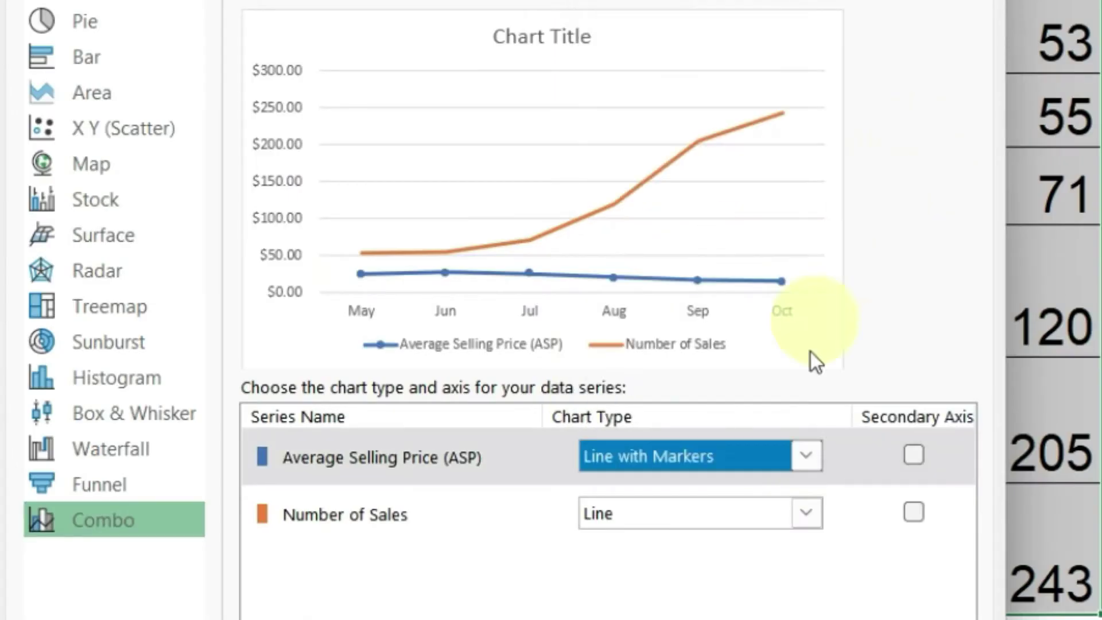
Set the Number of Sales series to Line with Markers on the secondary axis and insert the chart
click(811, 512)
click(901, 198)
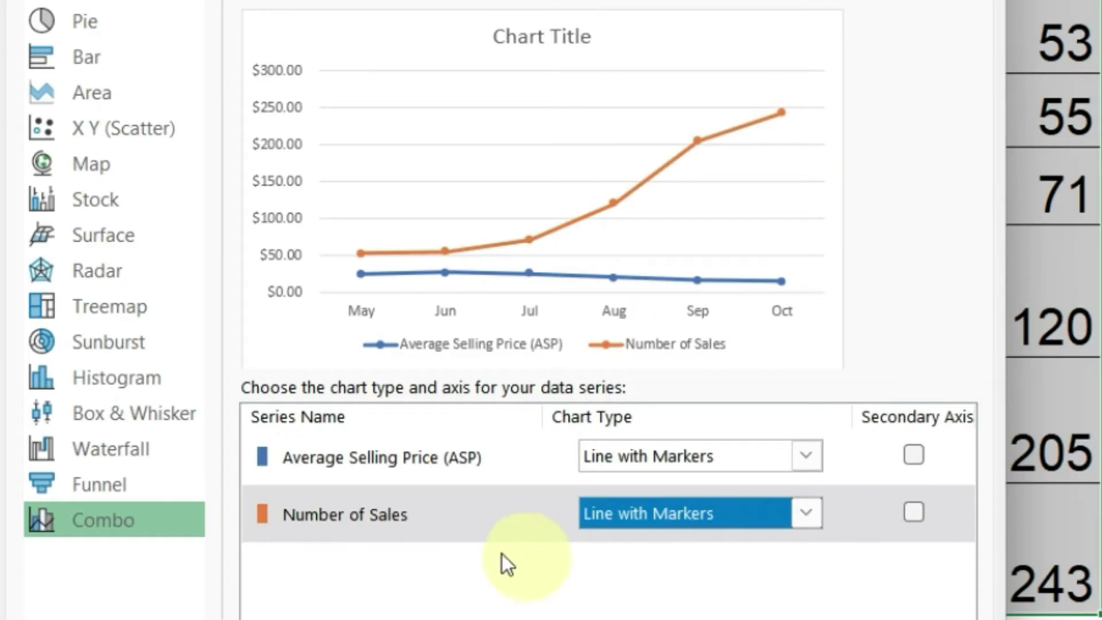
click(917, 512)
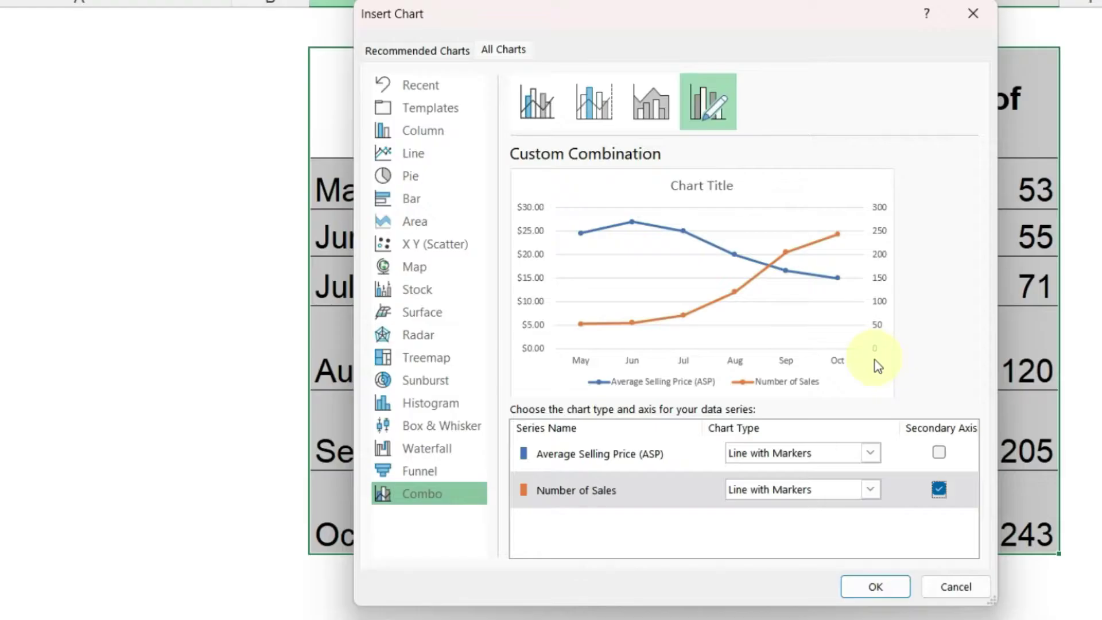
click(876, 586)
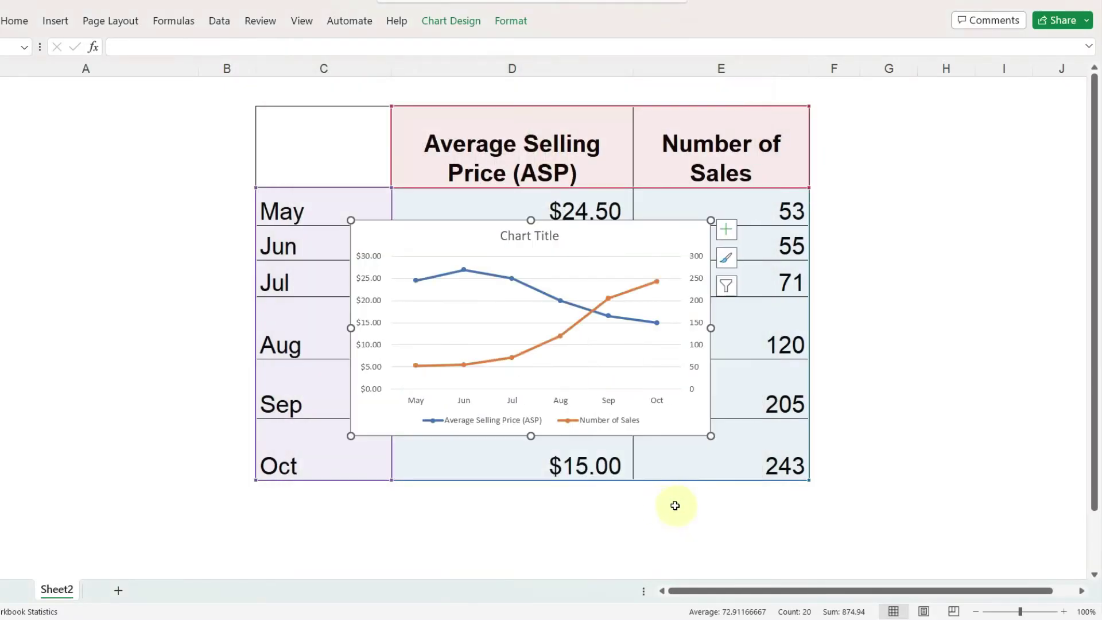
Move the chart beside the data table, clear of its cells, and enlarge it to span about columns G to O
drag(482, 225, 1003, 177)
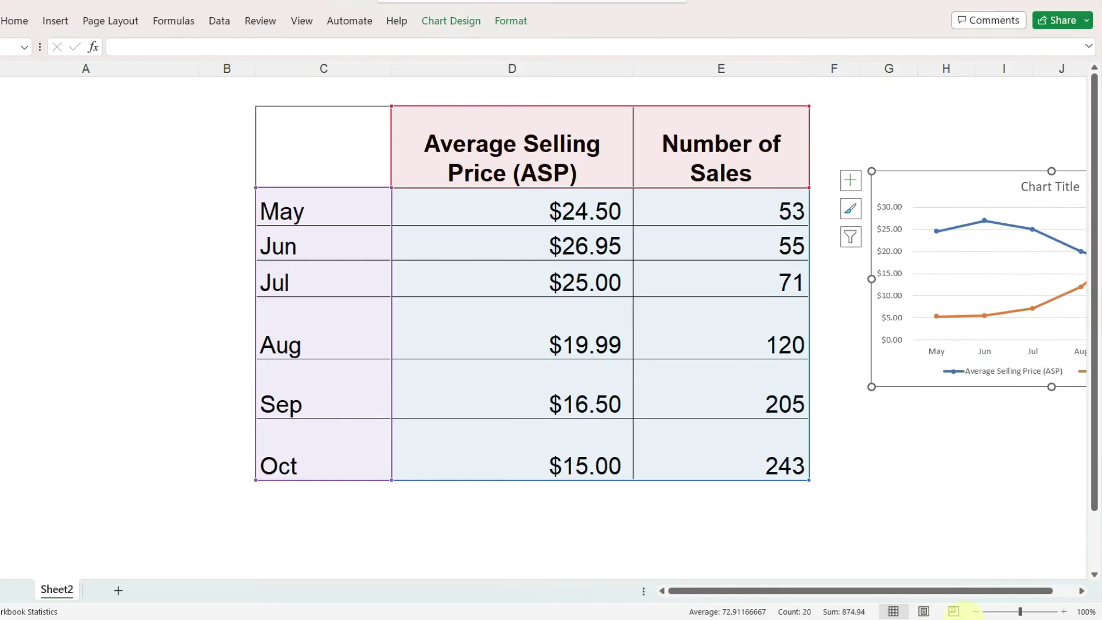
click(1081, 591)
click(1082, 591)
click(1081, 591)
click(1081, 590)
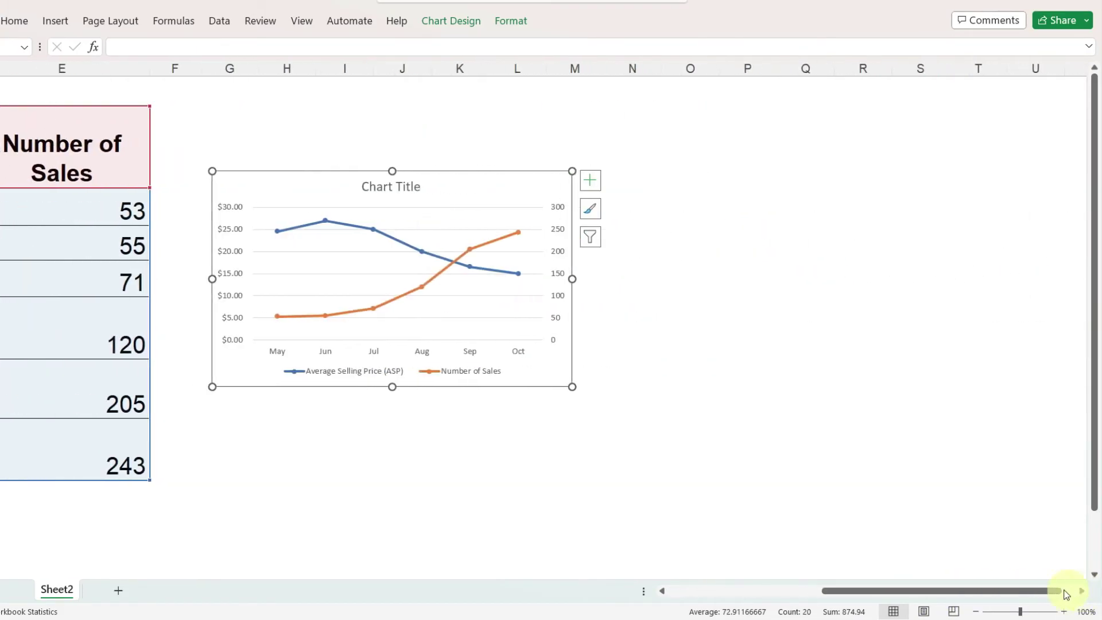
drag(572, 386, 838, 497)
drag(588, 175, 622, 147)
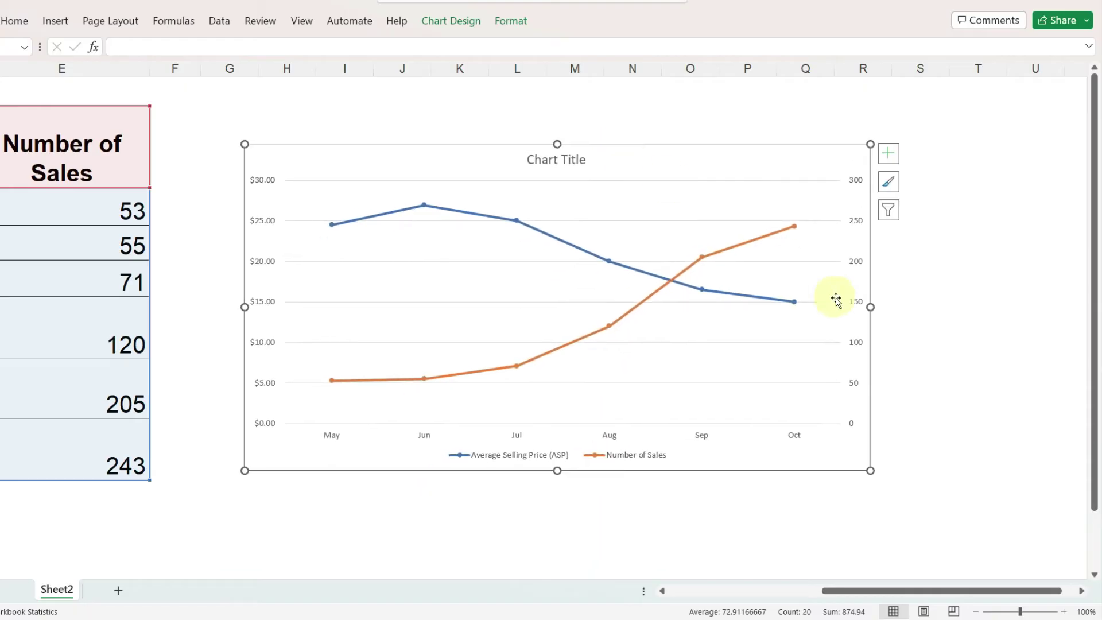
drag(868, 307, 776, 305)
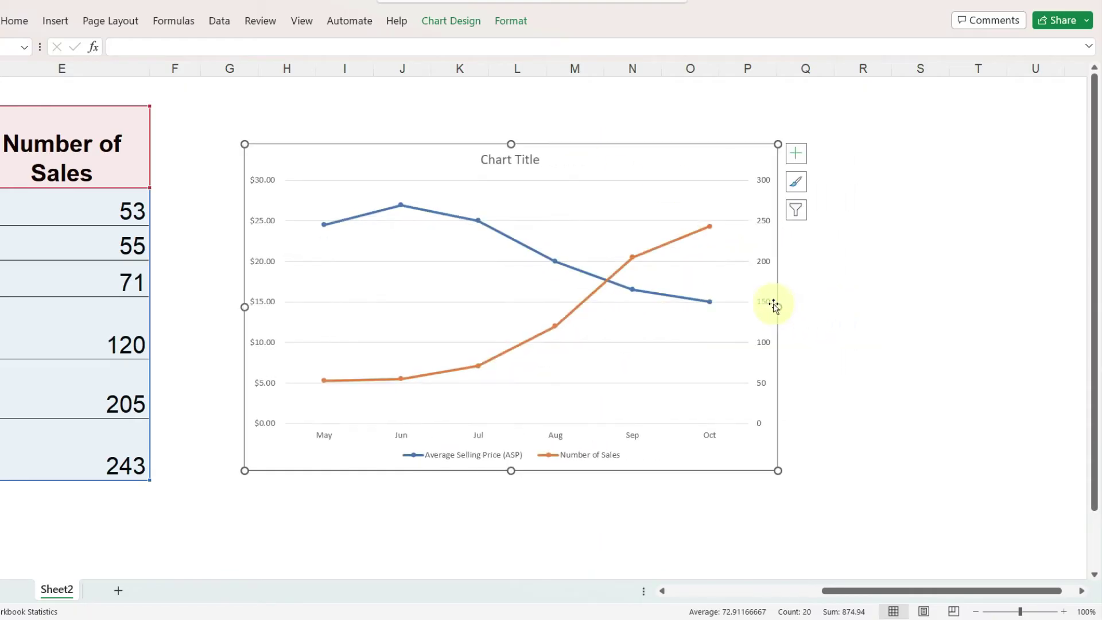
Place the chart's legend at the top, under the chart title
click(555, 459)
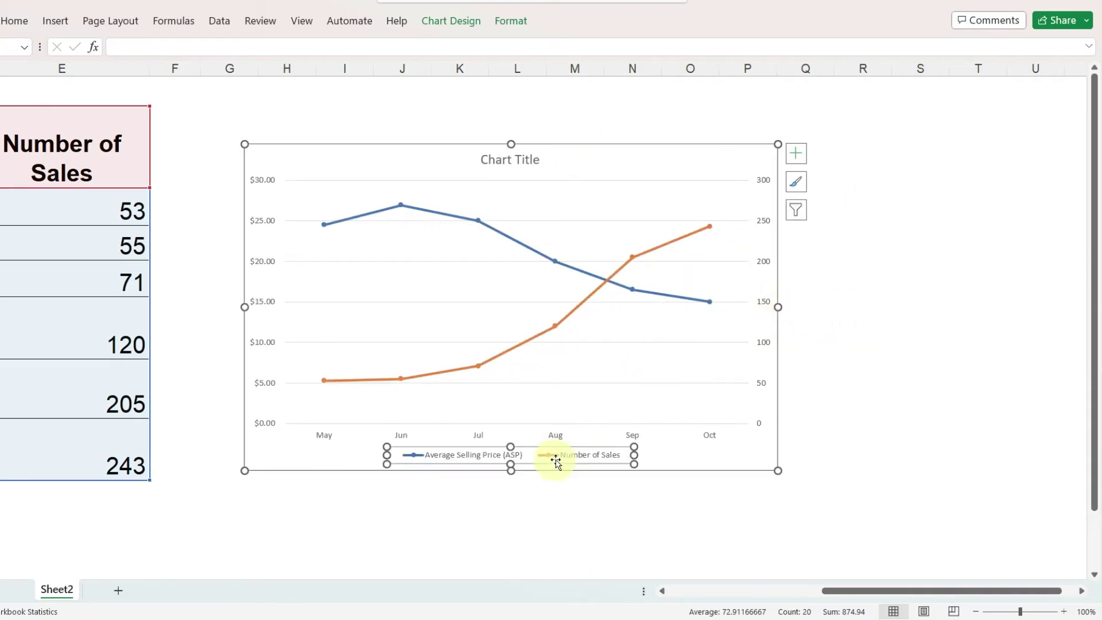
click(801, 156)
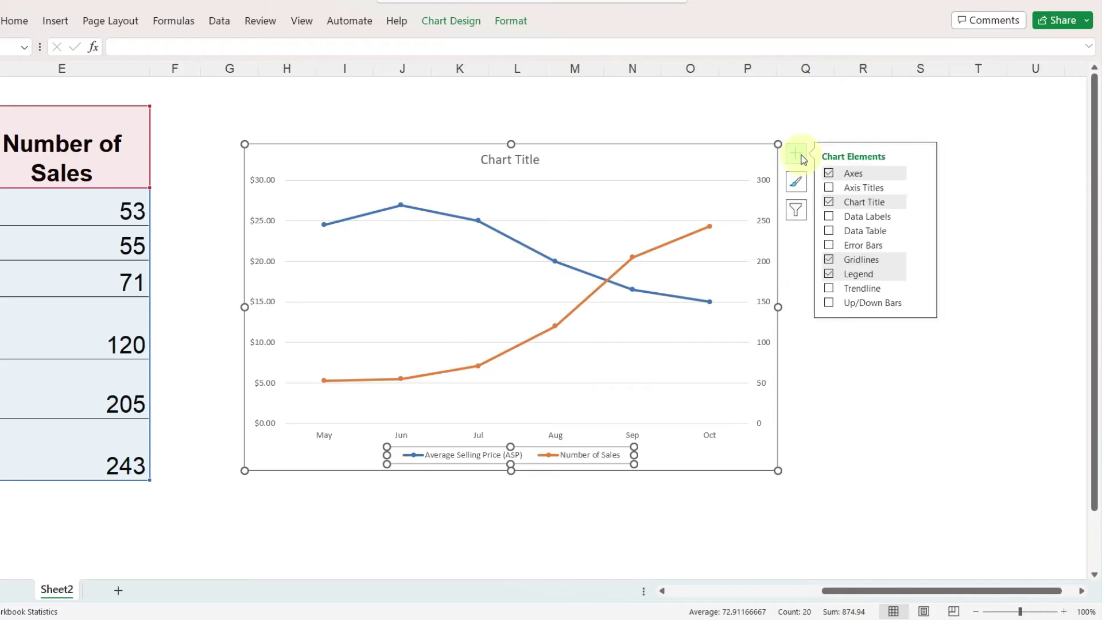
click(922, 275)
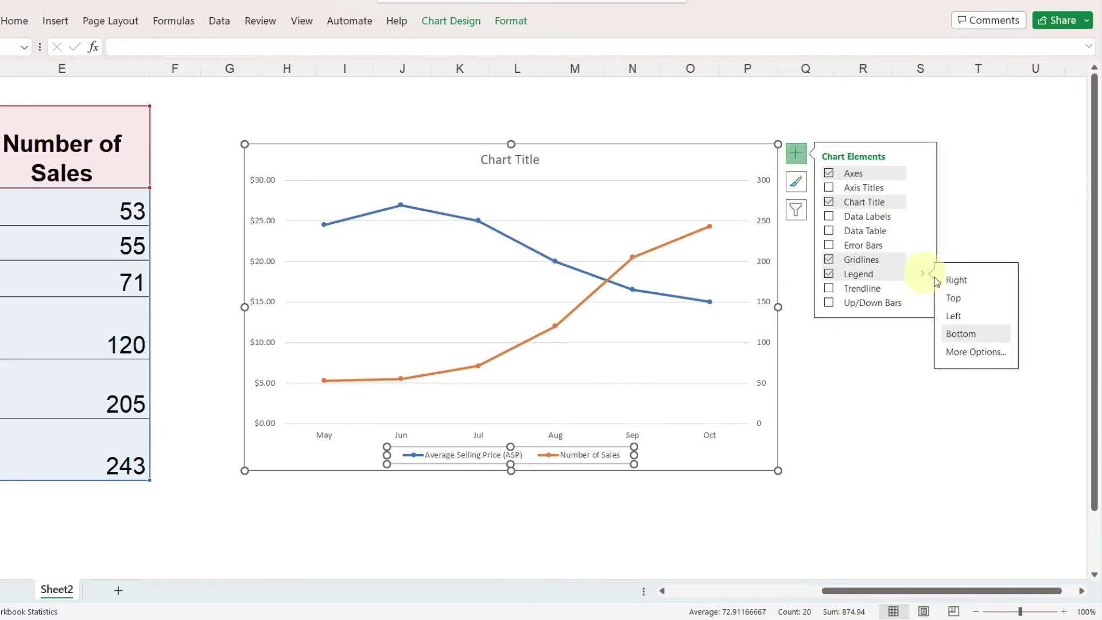
click(959, 298)
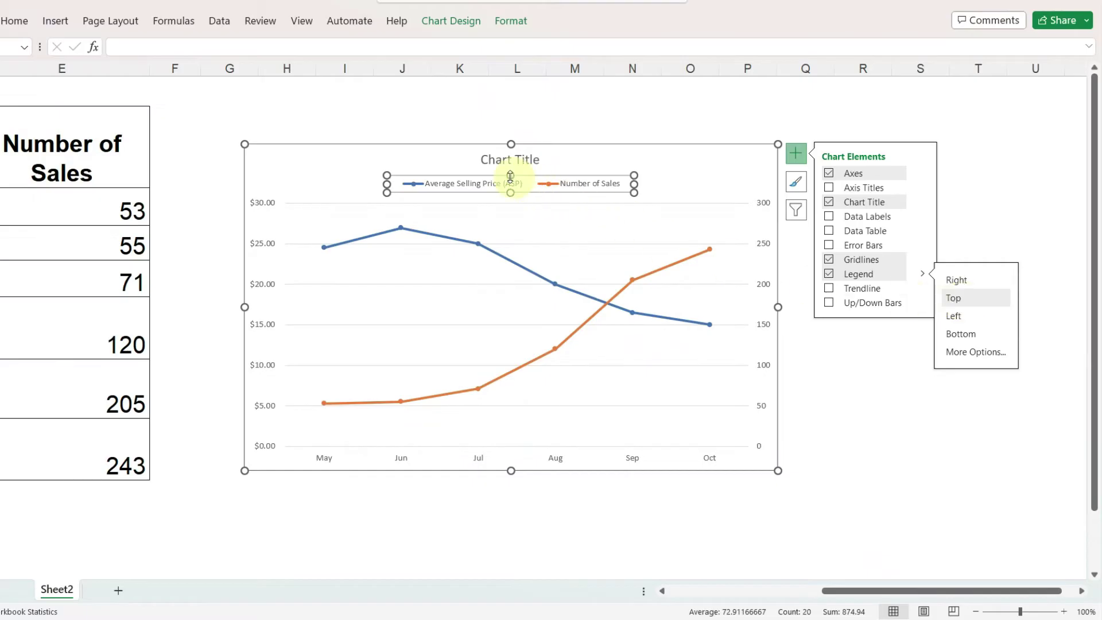
Set the legend text's font size to 18
click(17, 22)
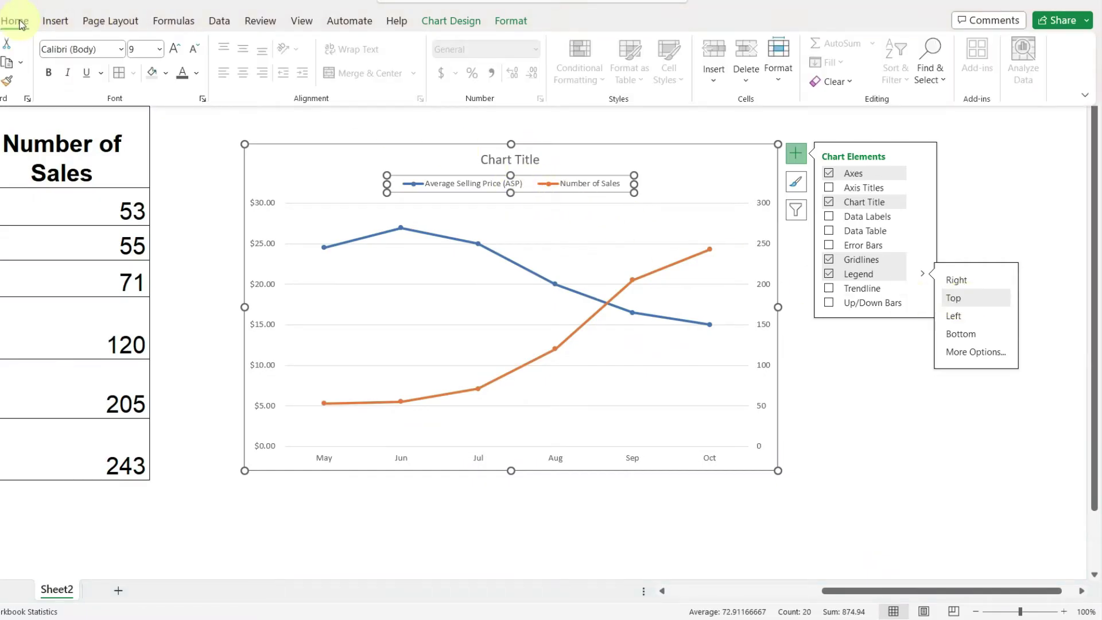
click(159, 49)
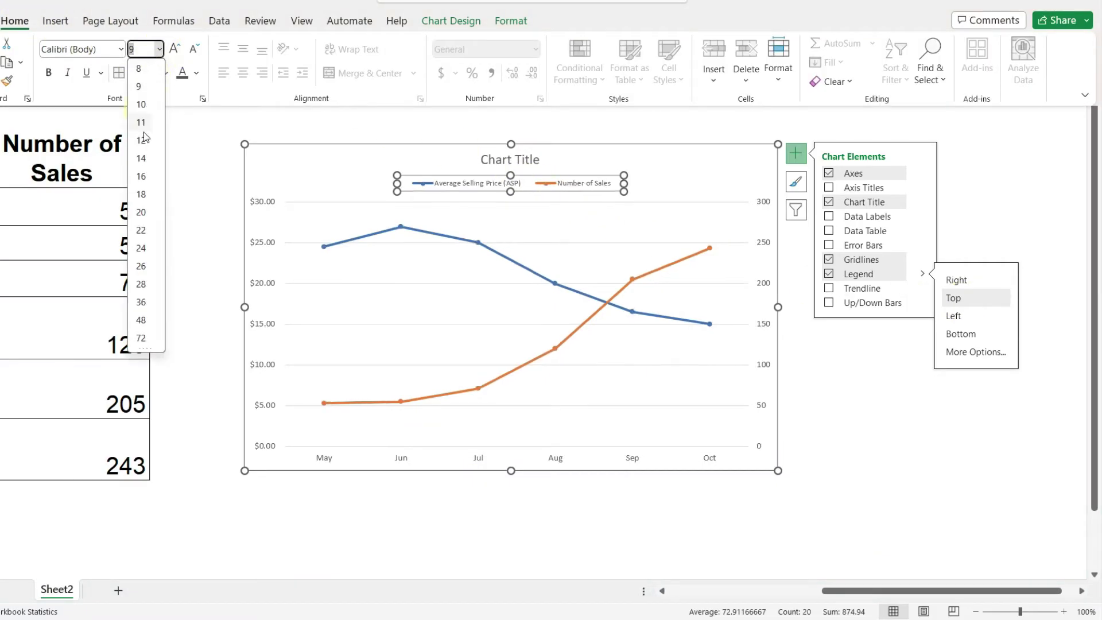
click(142, 194)
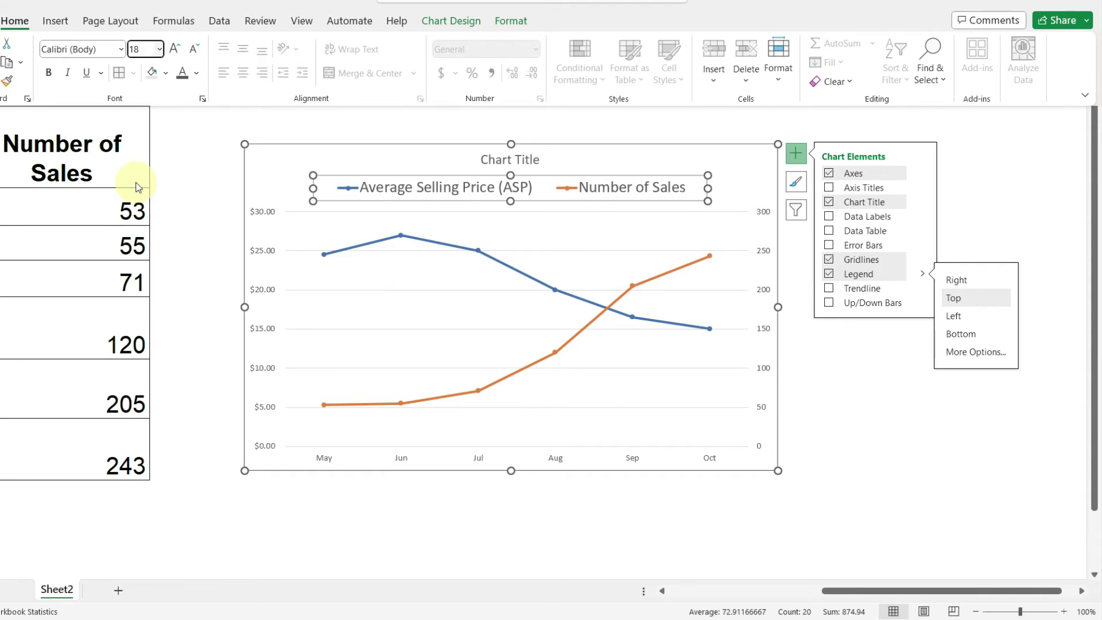
click(795, 153)
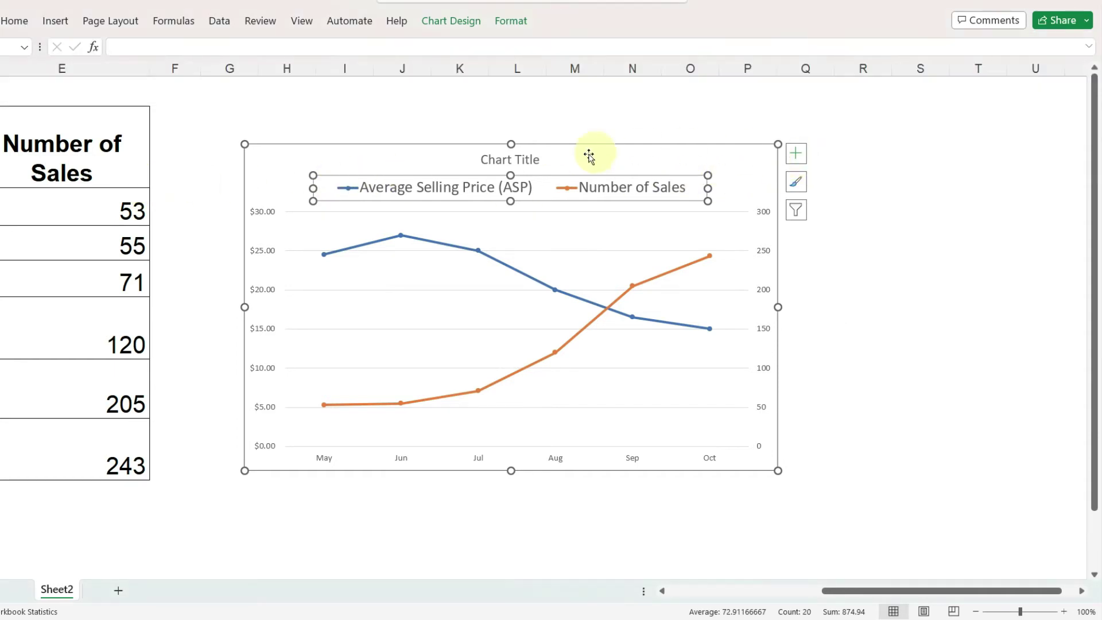
Format the Average Selling Price (ASP) line as a solid light green line
click(449, 243)
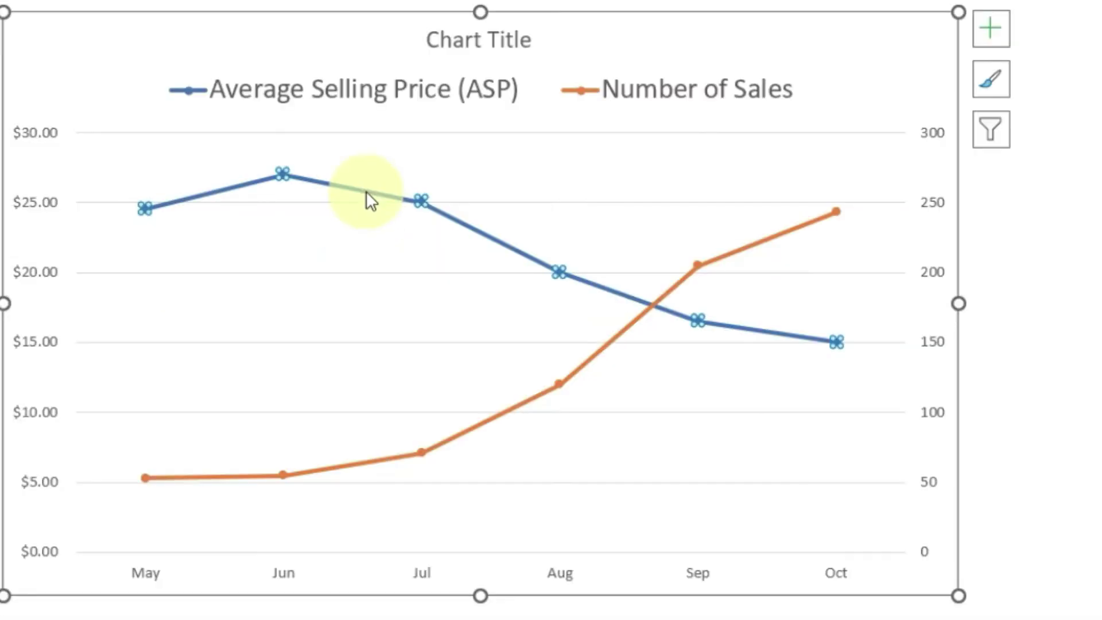
right_click(366, 191)
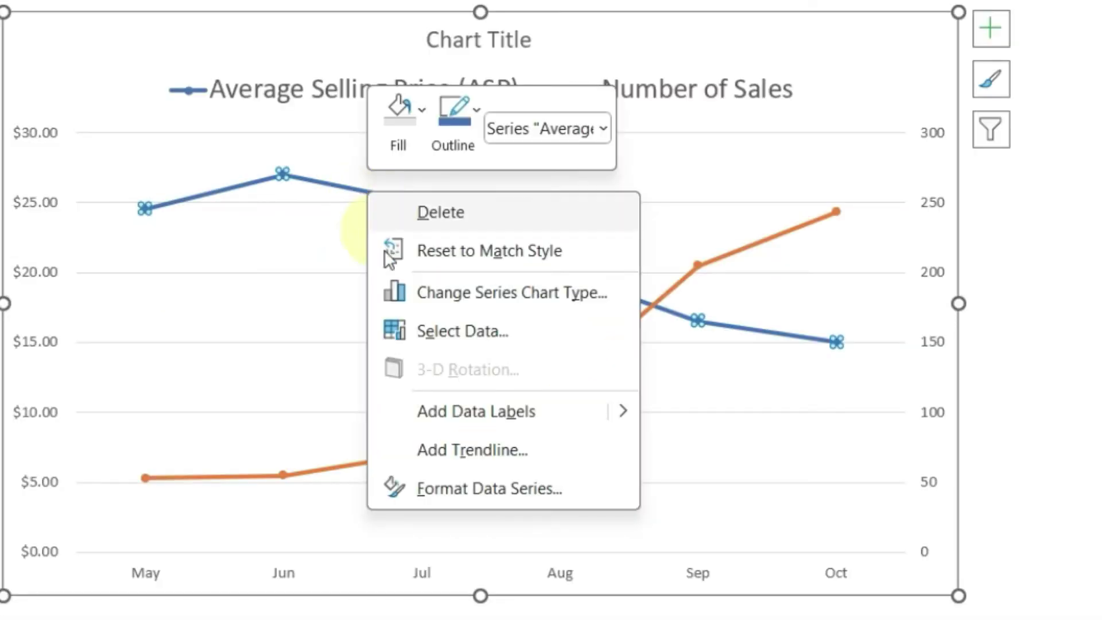
click(455, 489)
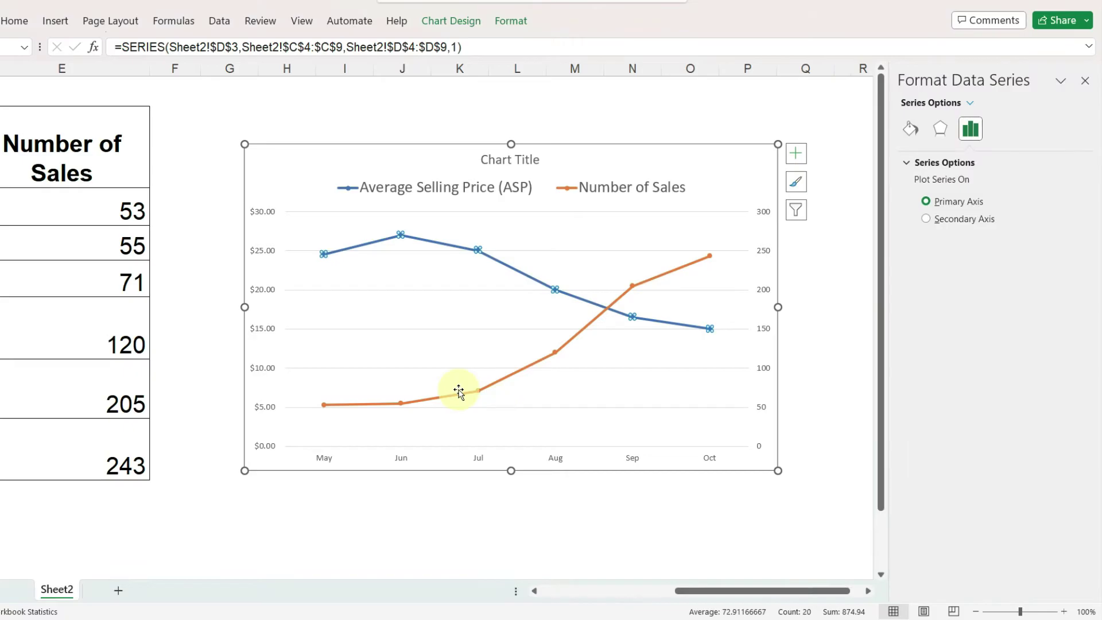
click(910, 132)
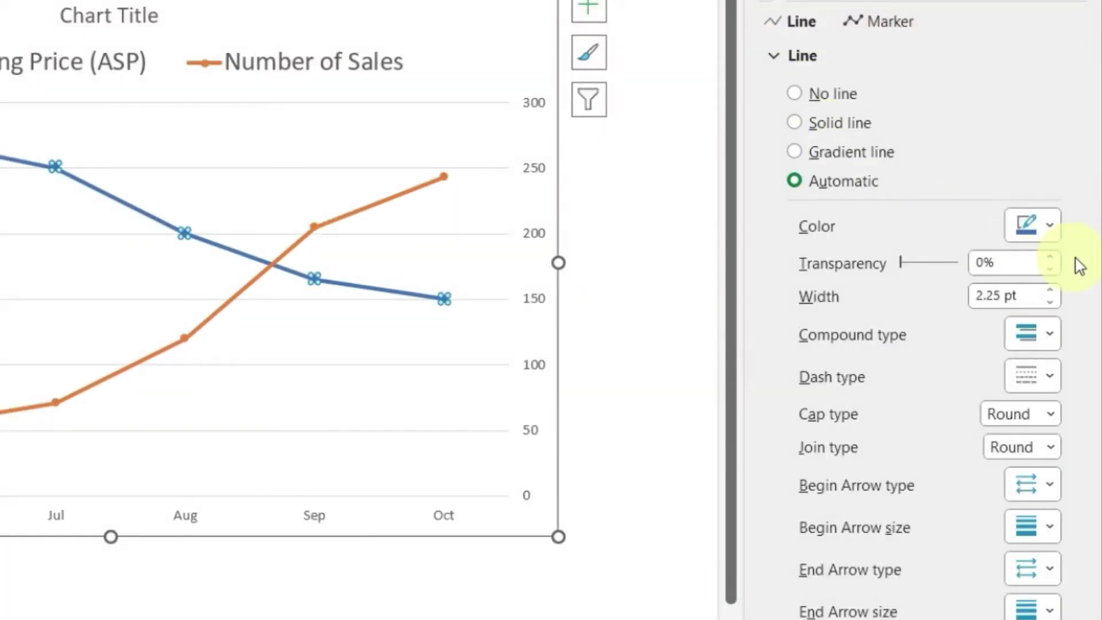
click(1051, 228)
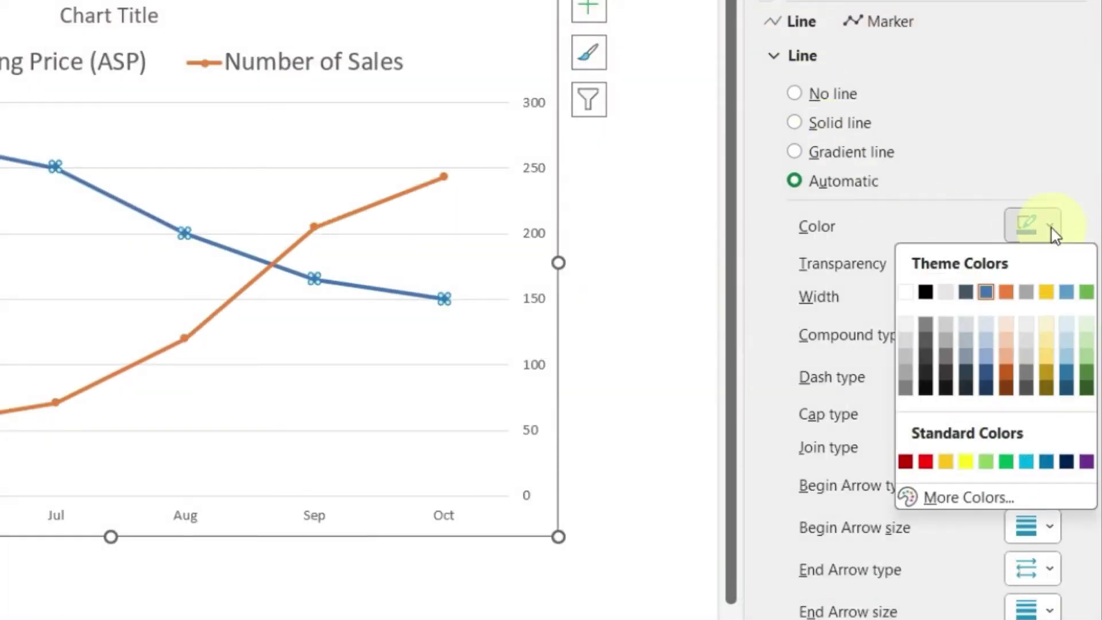
click(1086, 369)
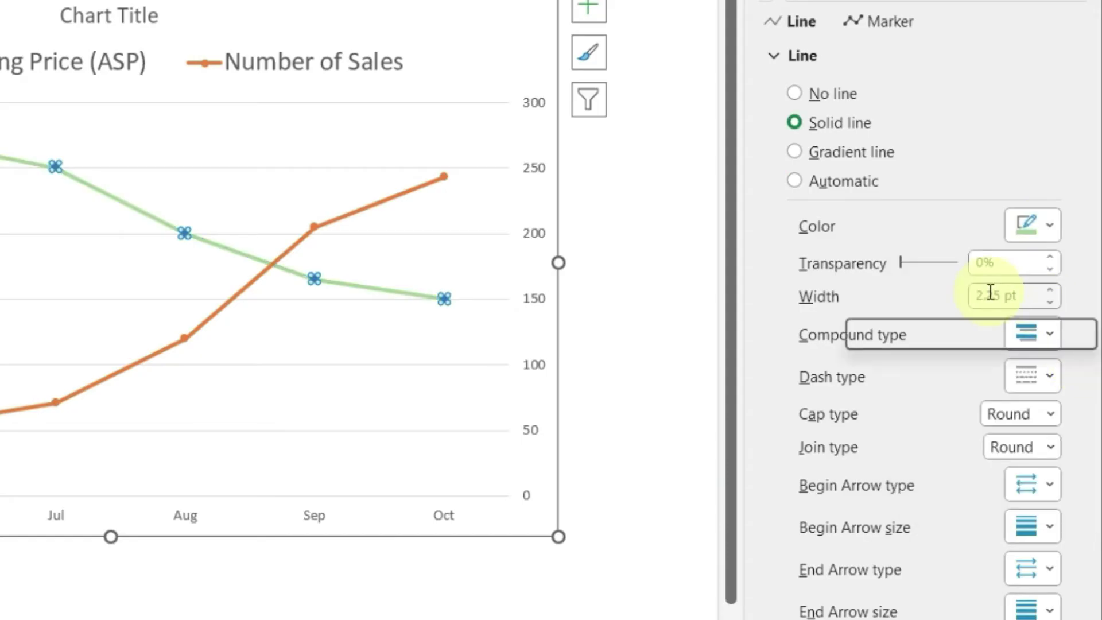
Give the Average Selling Price (ASP) series built-in round markers with a size of 14
click(876, 26)
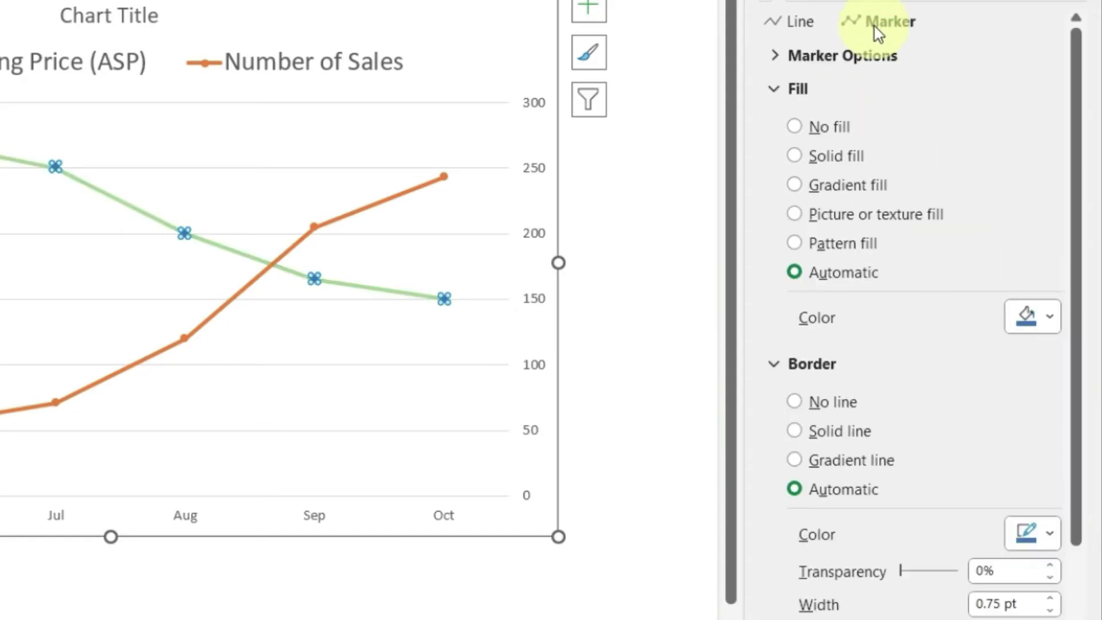
click(794, 58)
click(794, 149)
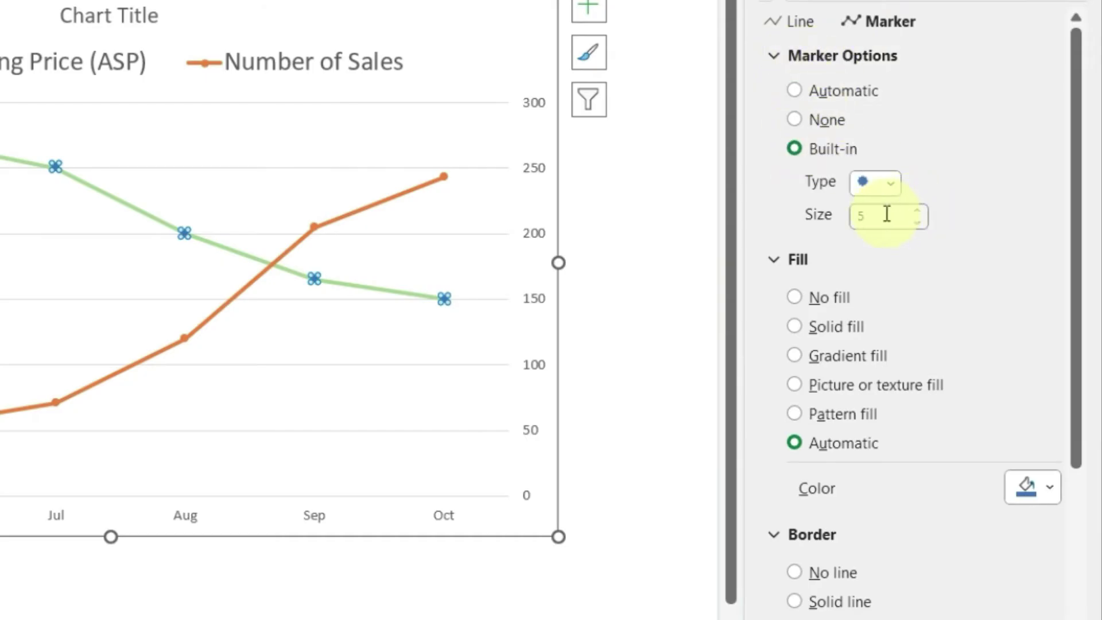
click(920, 212)
click(919, 211)
click(919, 211)
click(919, 211)
click(919, 211)
click(919, 211)
click(919, 211)
click(919, 211)
click(919, 211)
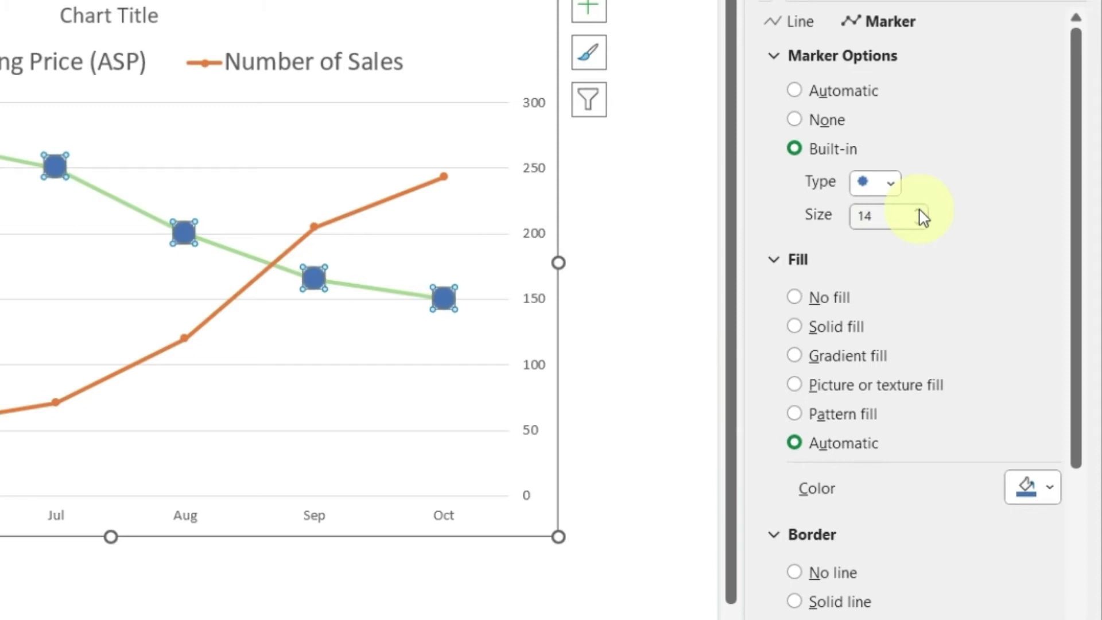
Fill the Average Selling Price (ASP) markers with the same light green as the line
scroll(961, 348, down, 1)
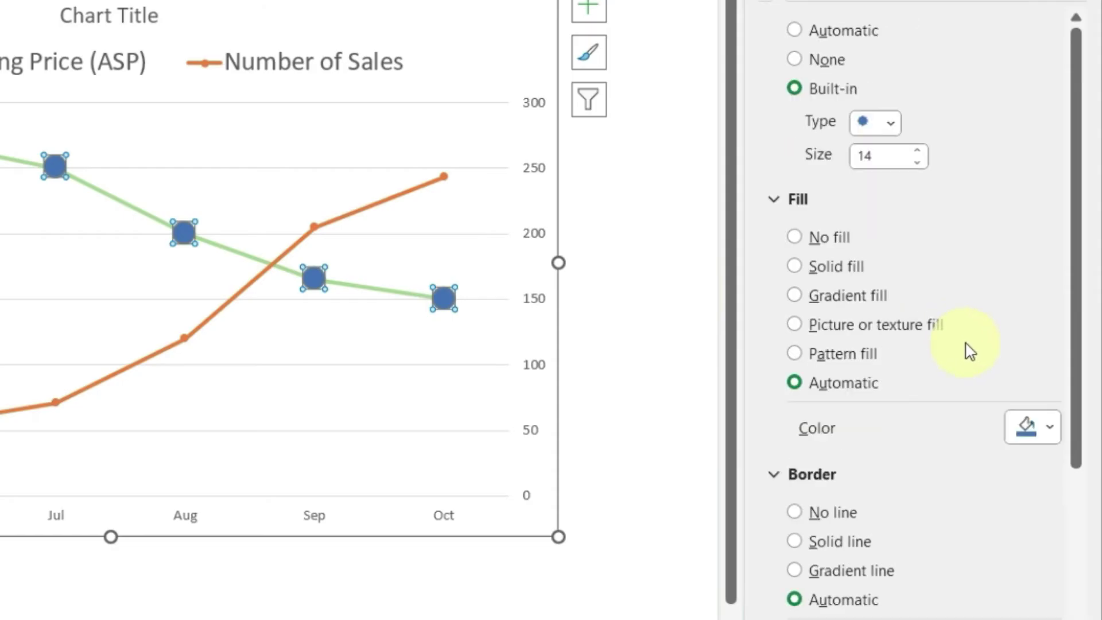
click(1043, 435)
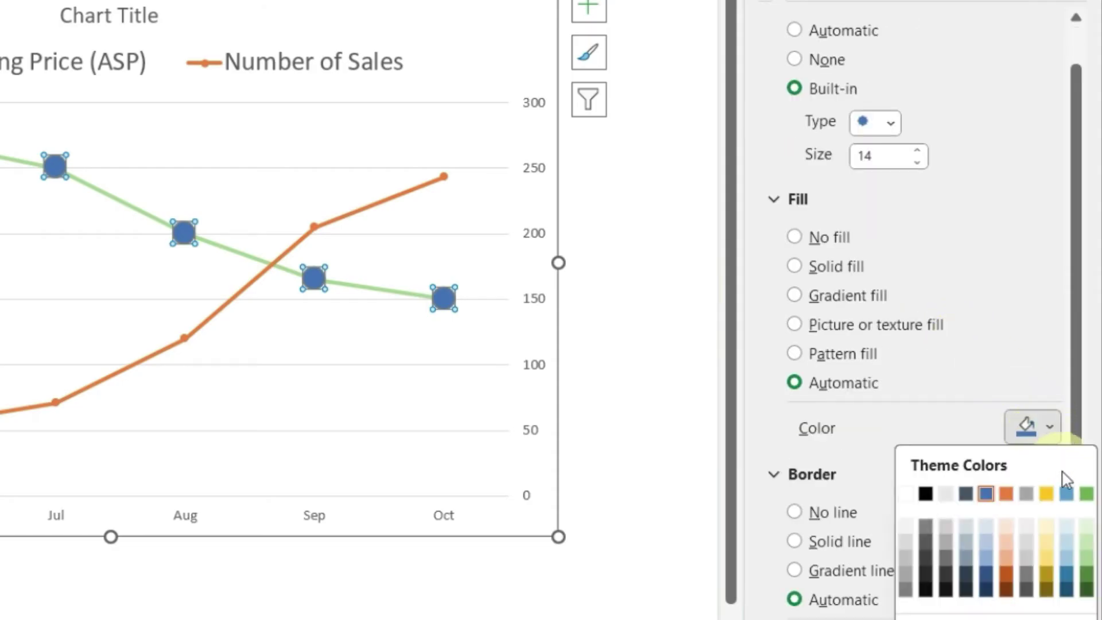
click(1086, 557)
Give the Average Selling Price (ASP) markers a solid light green border and thicken it to about 2 pt
scroll(984, 484, down, 5)
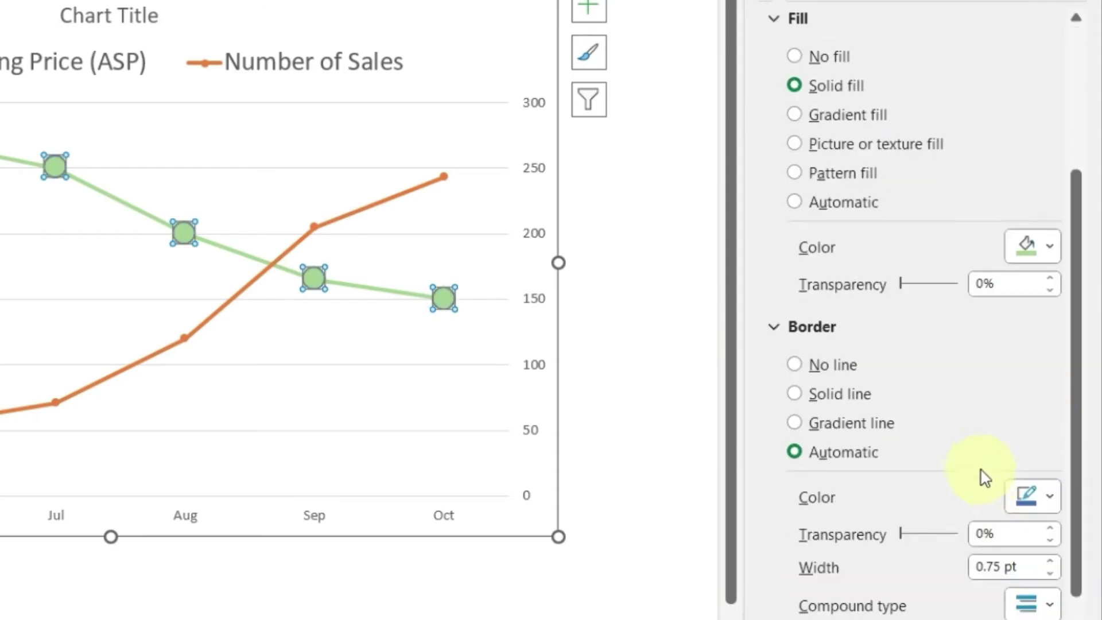
click(841, 276)
click(1050, 378)
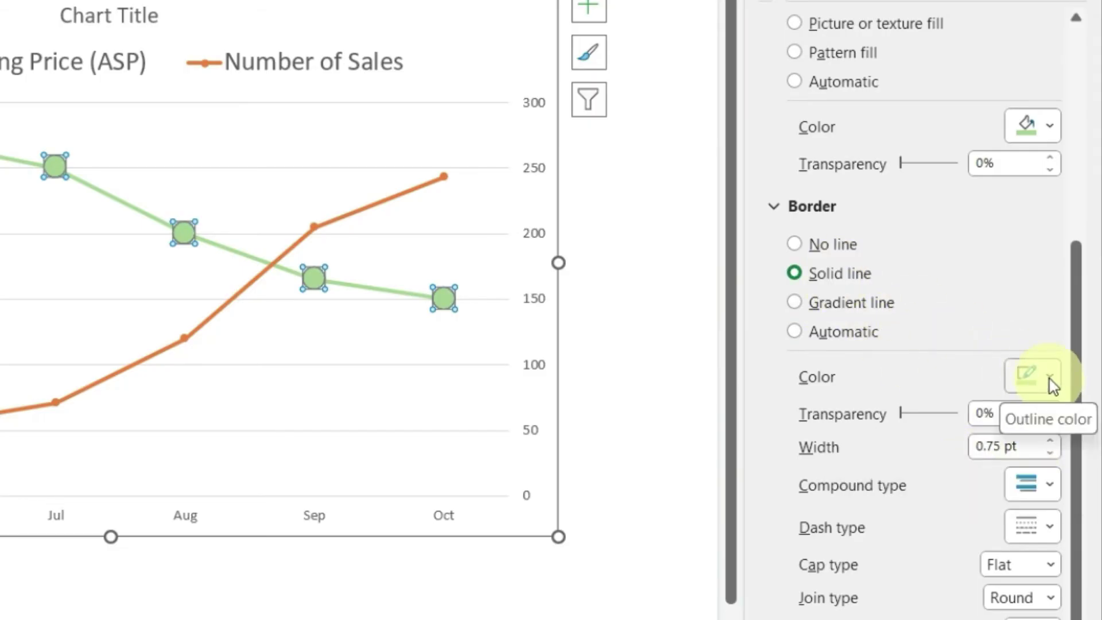
click(1050, 441)
click(1050, 441)
click(1050, 440)
click(1050, 441)
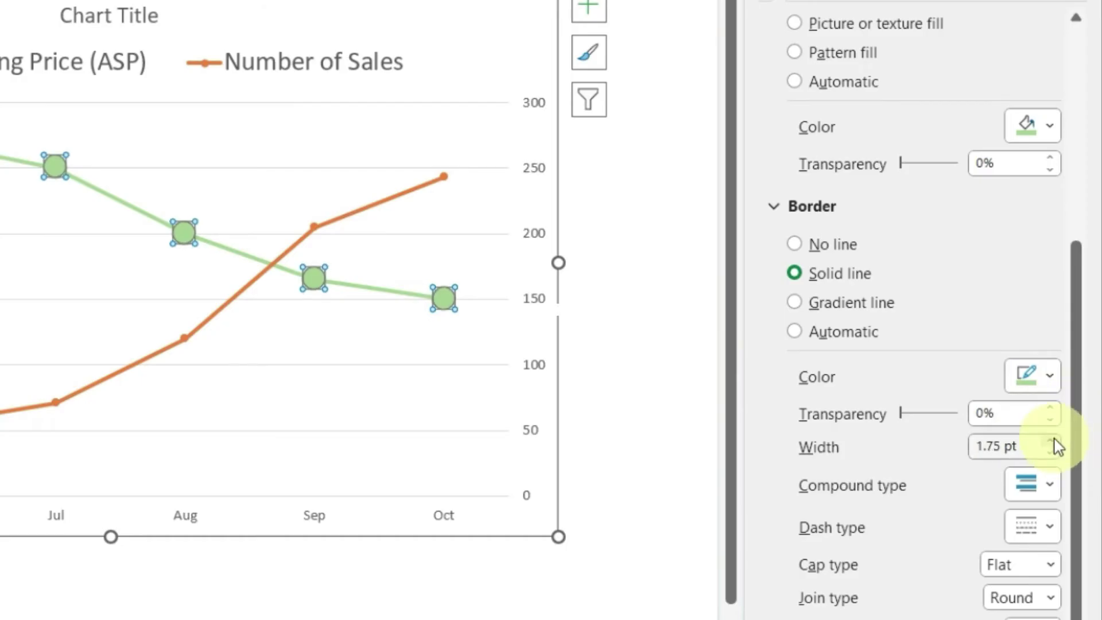
click(1050, 440)
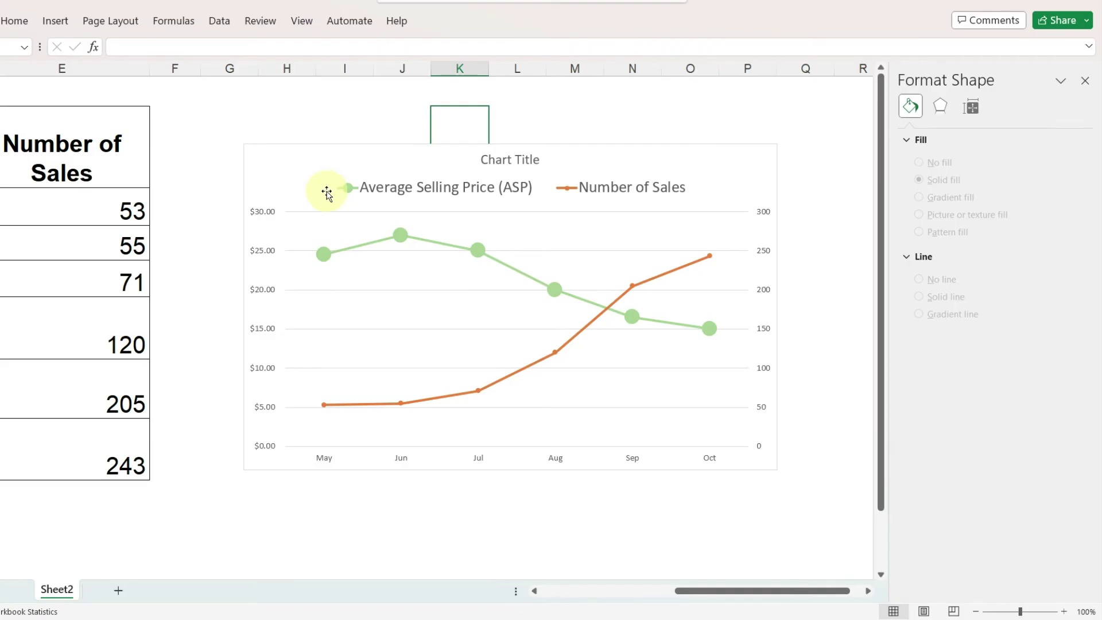
Format the Number of Sales line as a solid blue line with a width of 1.5 pt
click(492, 385)
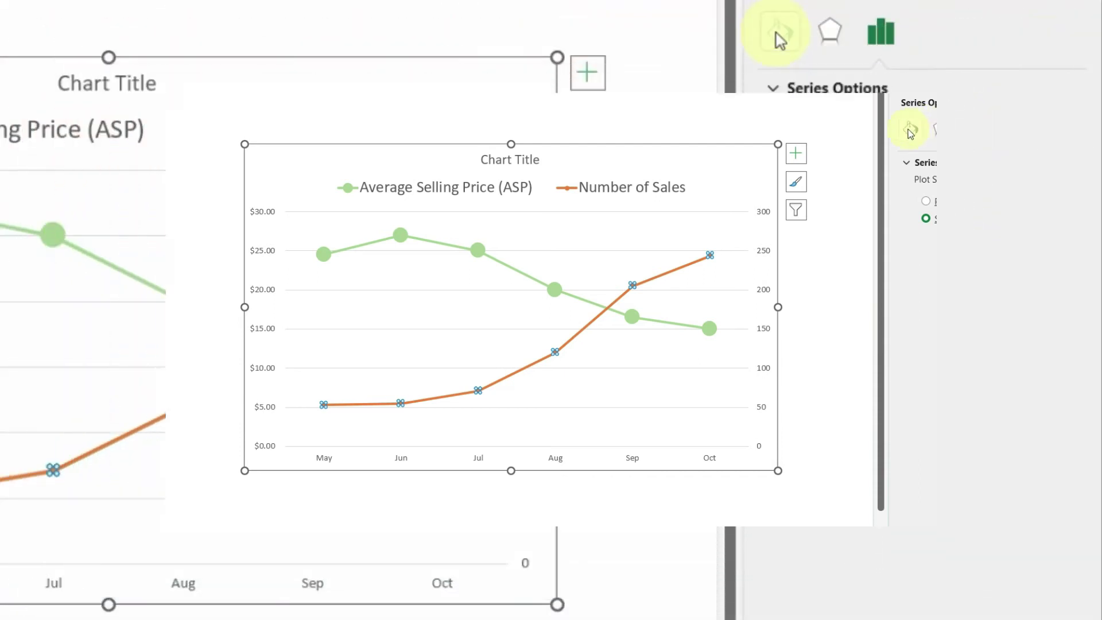
click(779, 35)
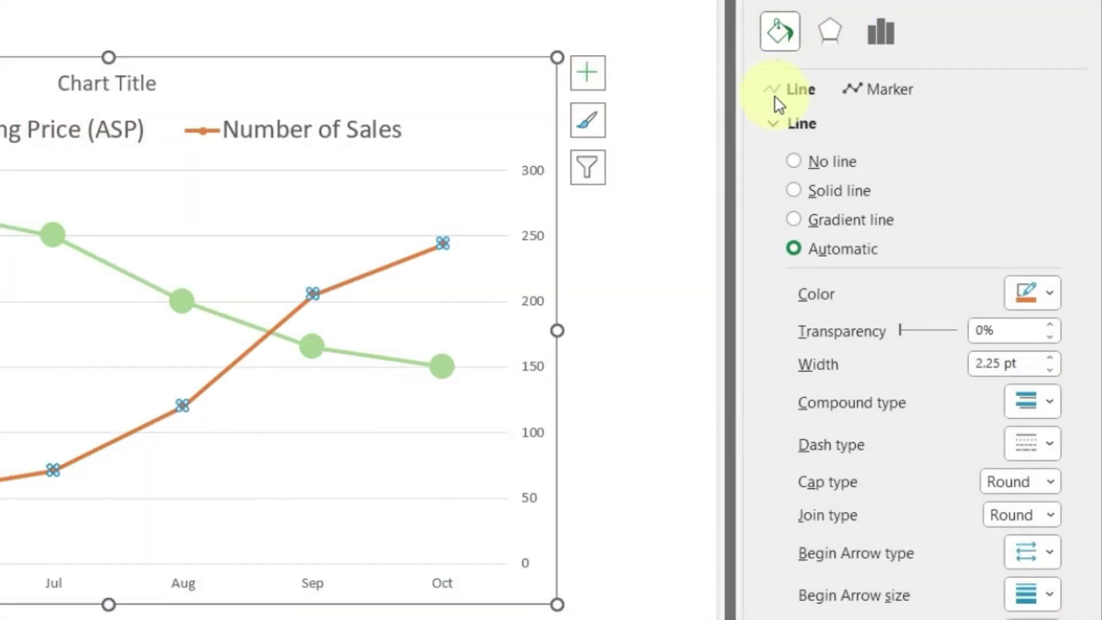
click(1045, 300)
click(985, 359)
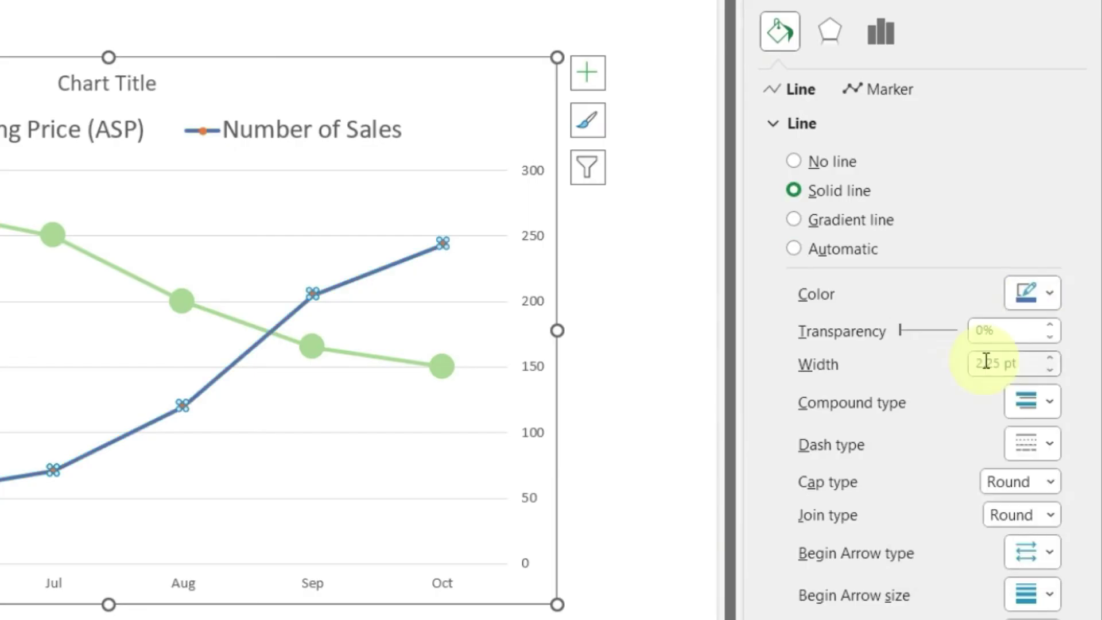
click(1052, 370)
click(1052, 370)
click(1052, 370)
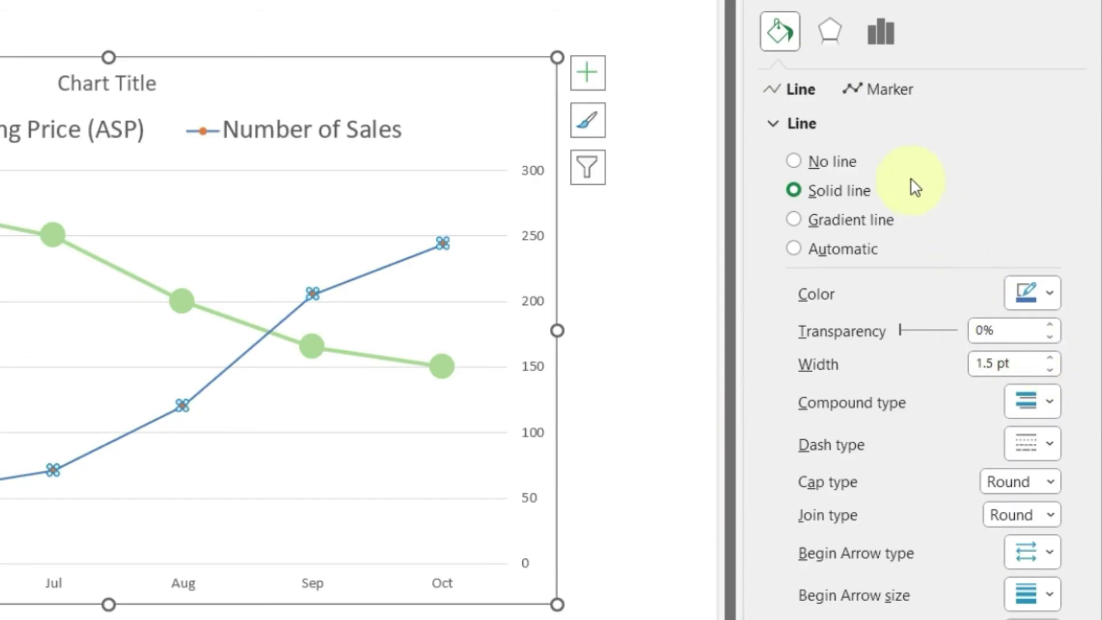
Give the Number of Sales series built-in diamond markers with a size of 14
click(877, 89)
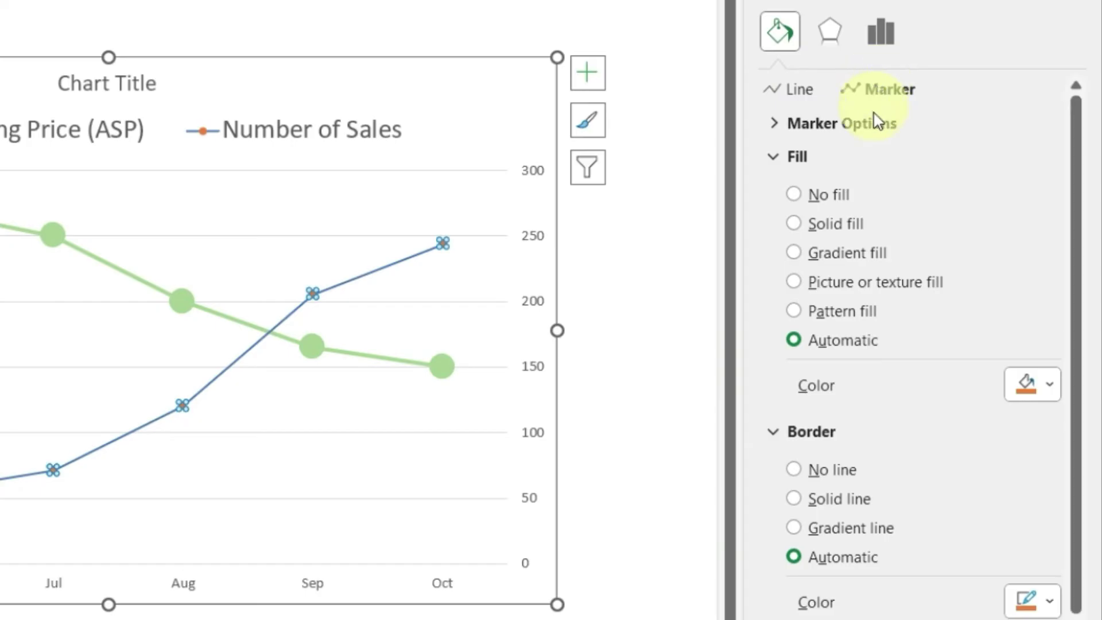
click(777, 123)
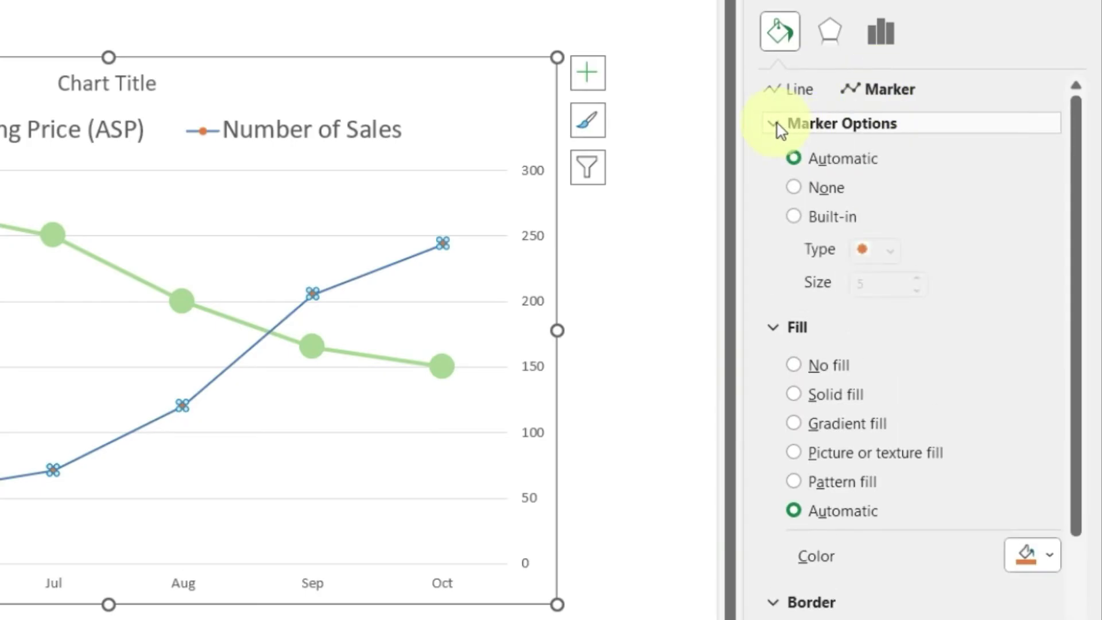
click(795, 221)
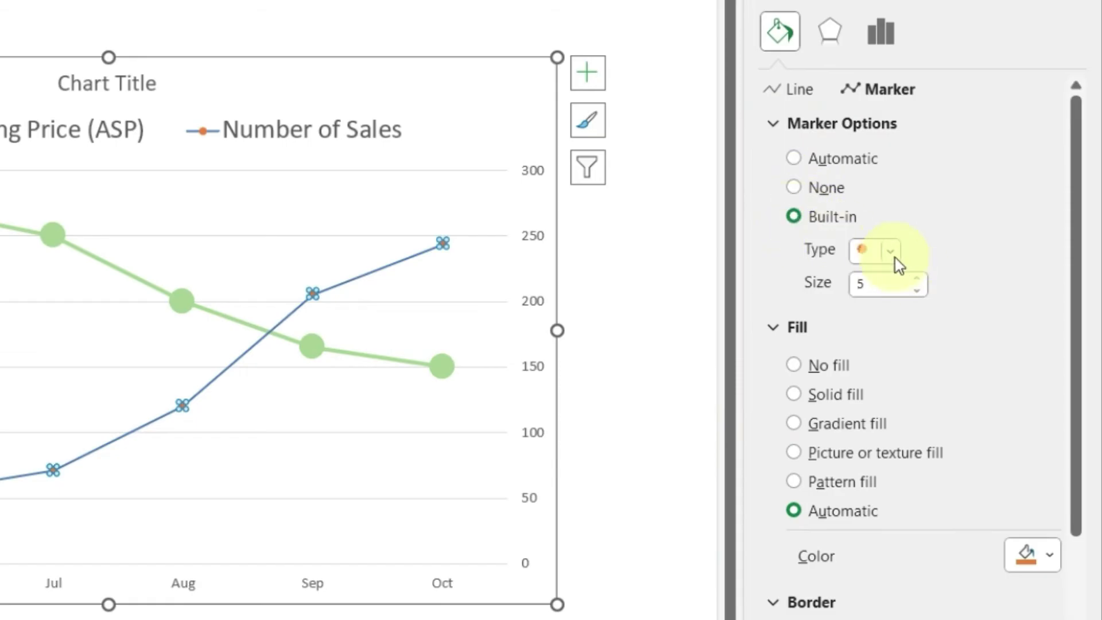
click(891, 254)
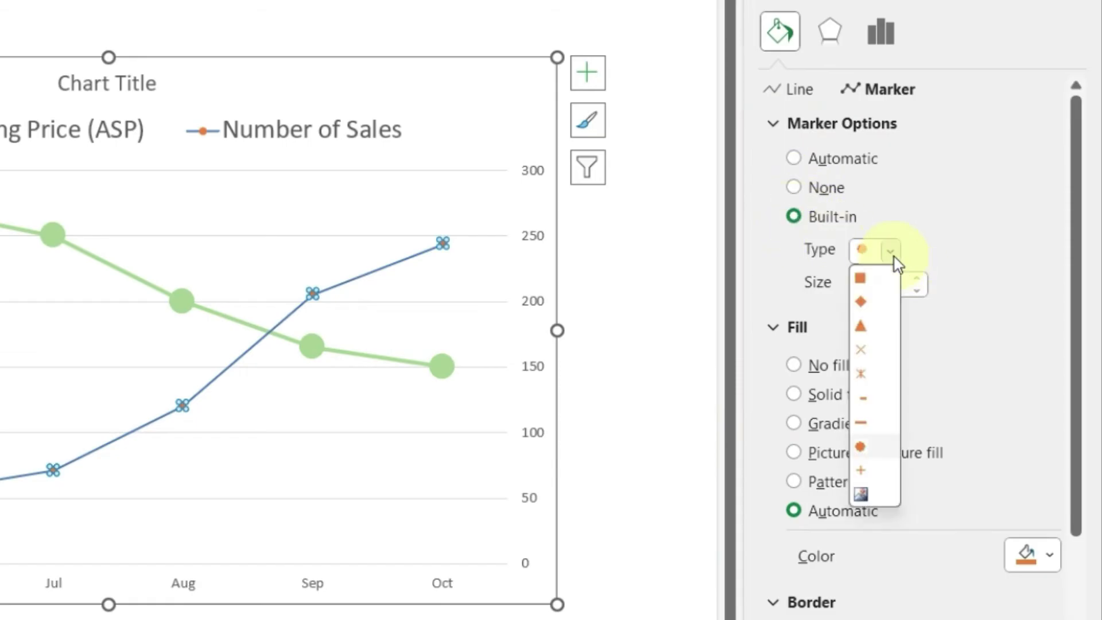
click(890, 303)
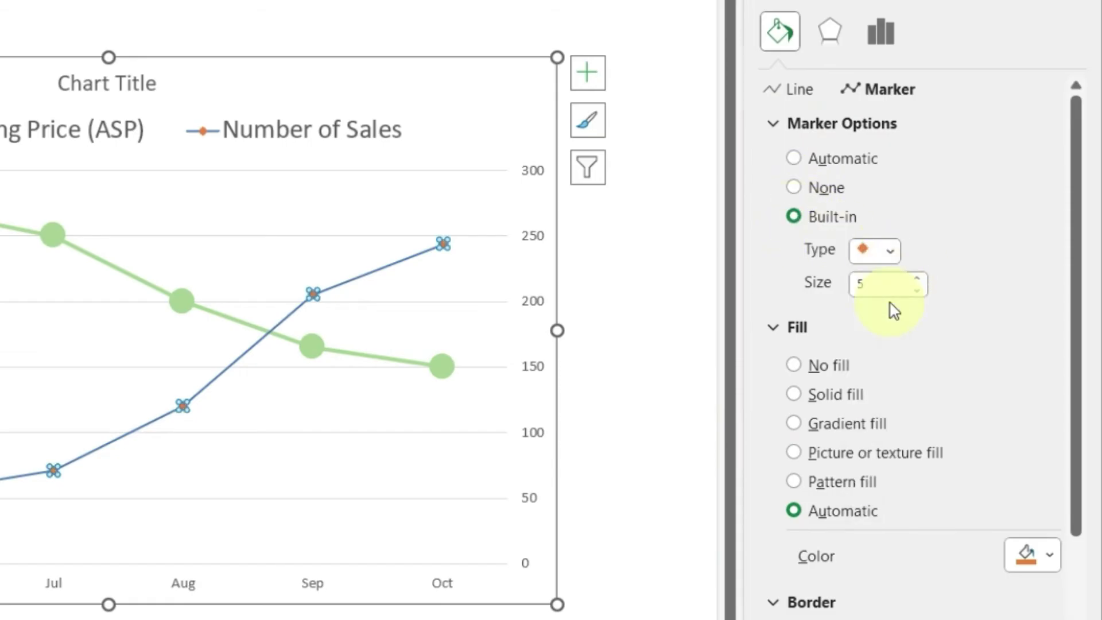
click(920, 279)
click(920, 279)
click(920, 279)
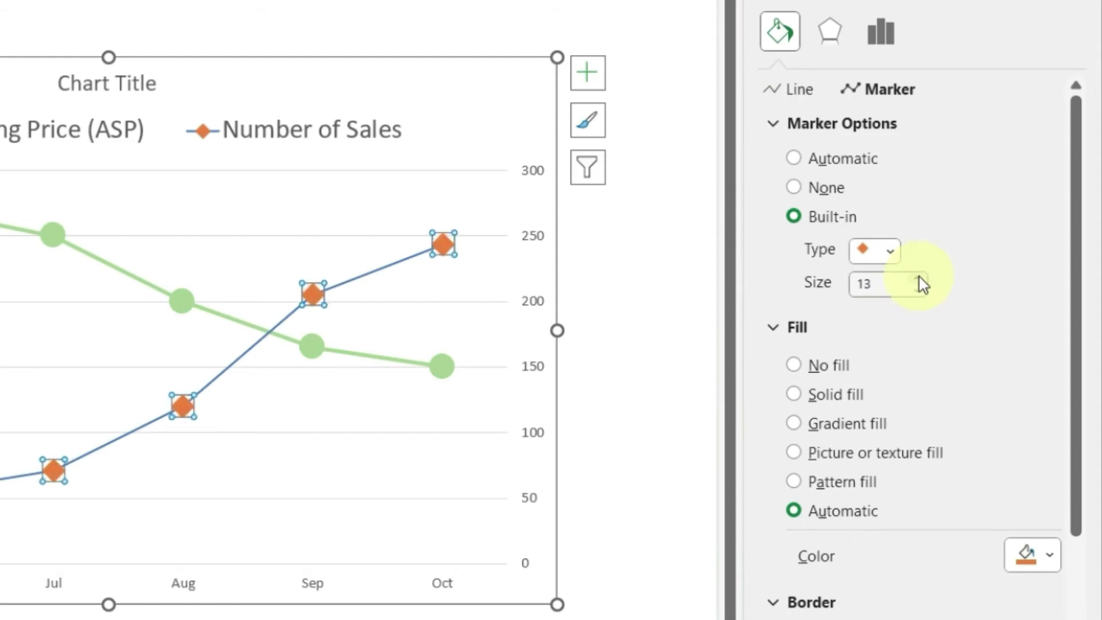
Fill the Number of Sales diamond markers with solid white
scroll(918, 292, down, 2)
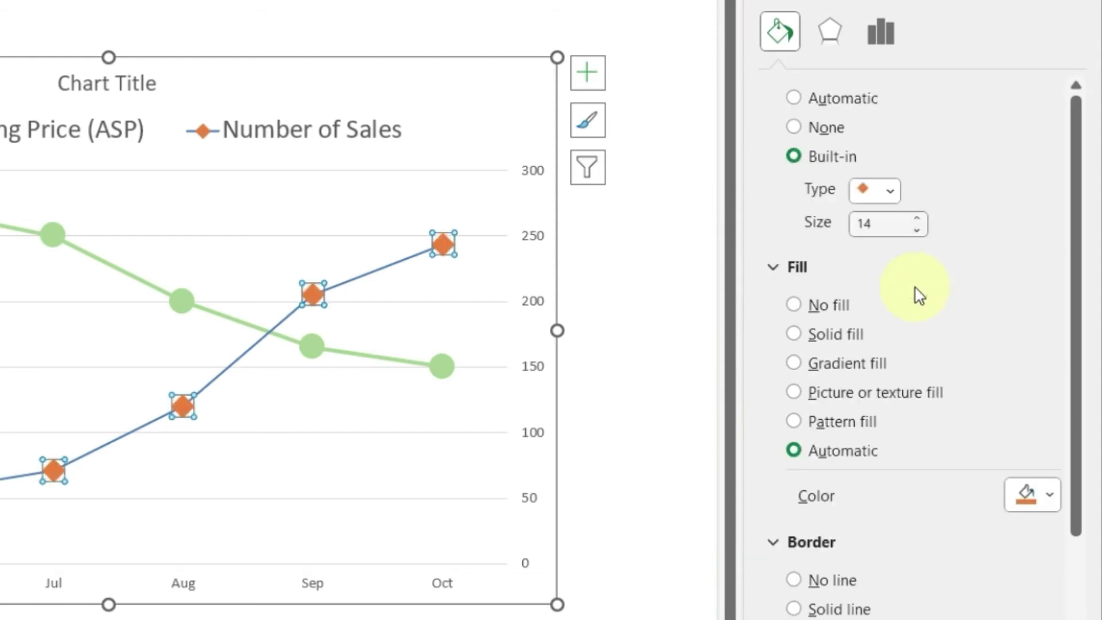
click(1049, 504)
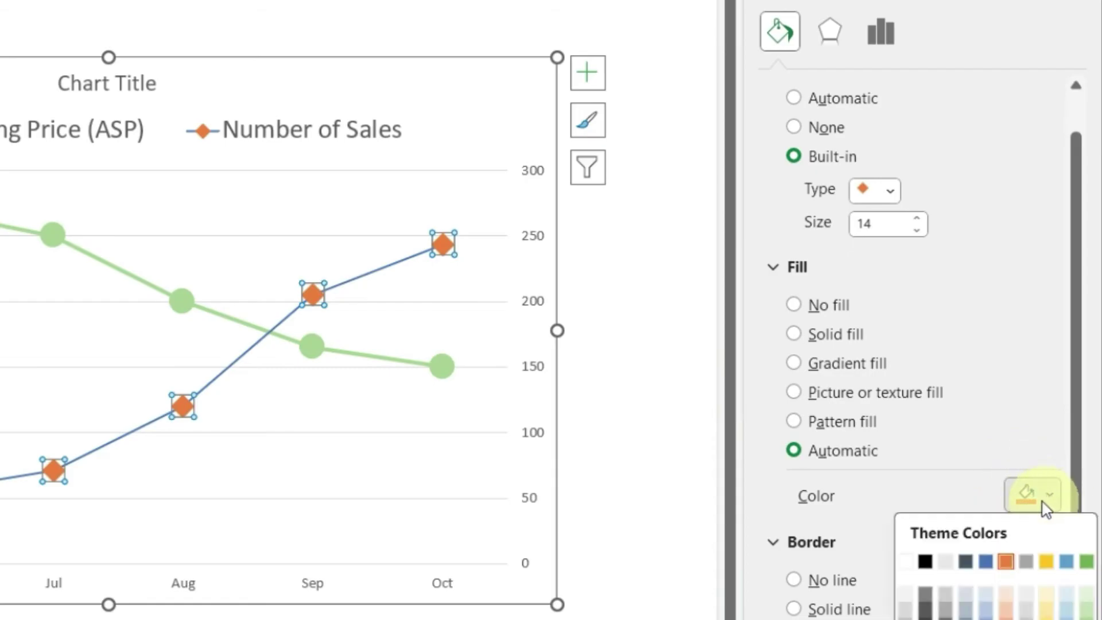
click(905, 561)
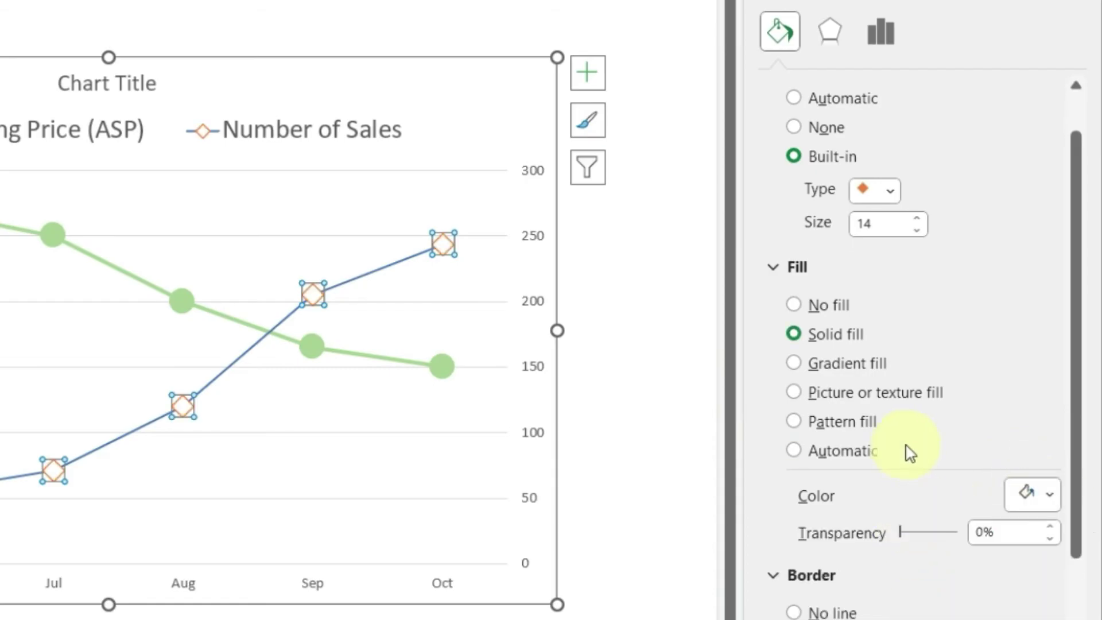
Give the Number of Sales markers a solid blue border with a width of 1 pt
scroll(907, 451, down, 5)
click(1049, 445)
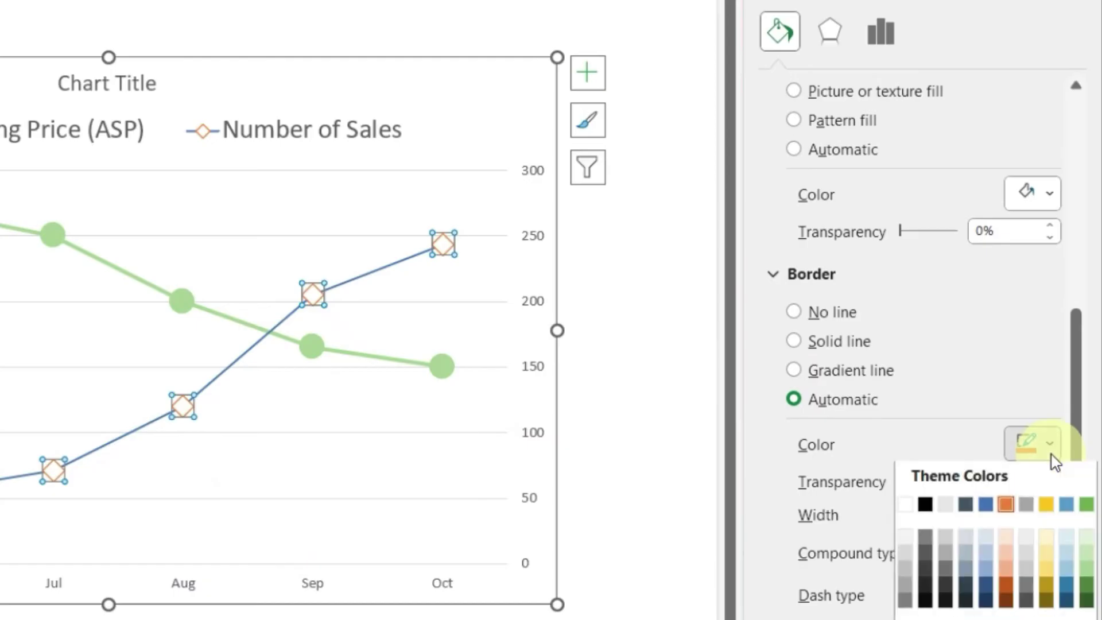
click(986, 510)
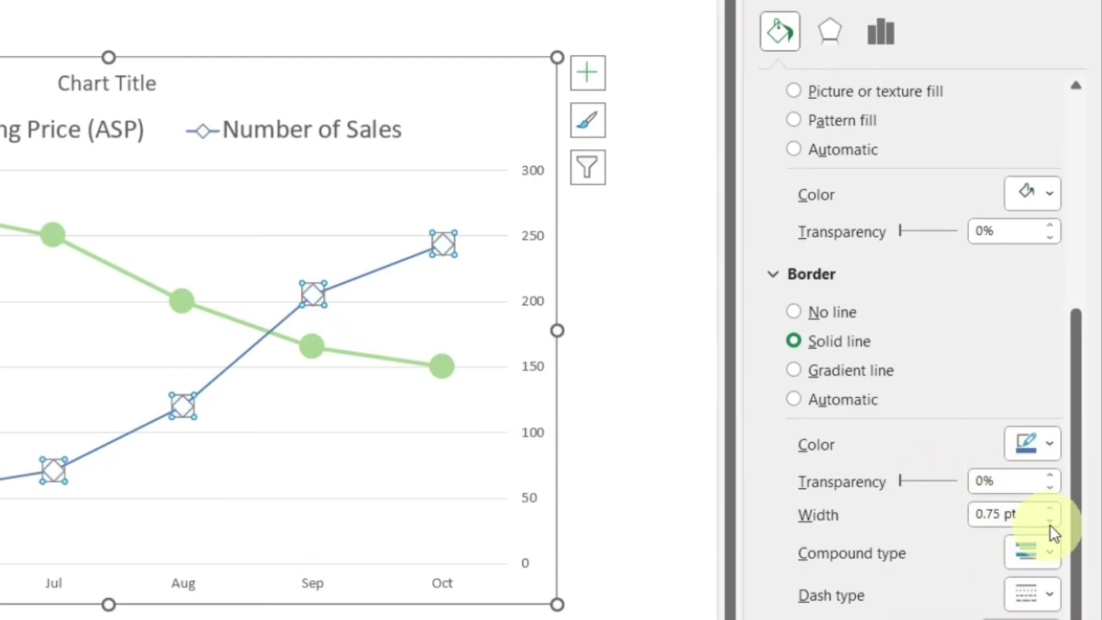
click(1055, 508)
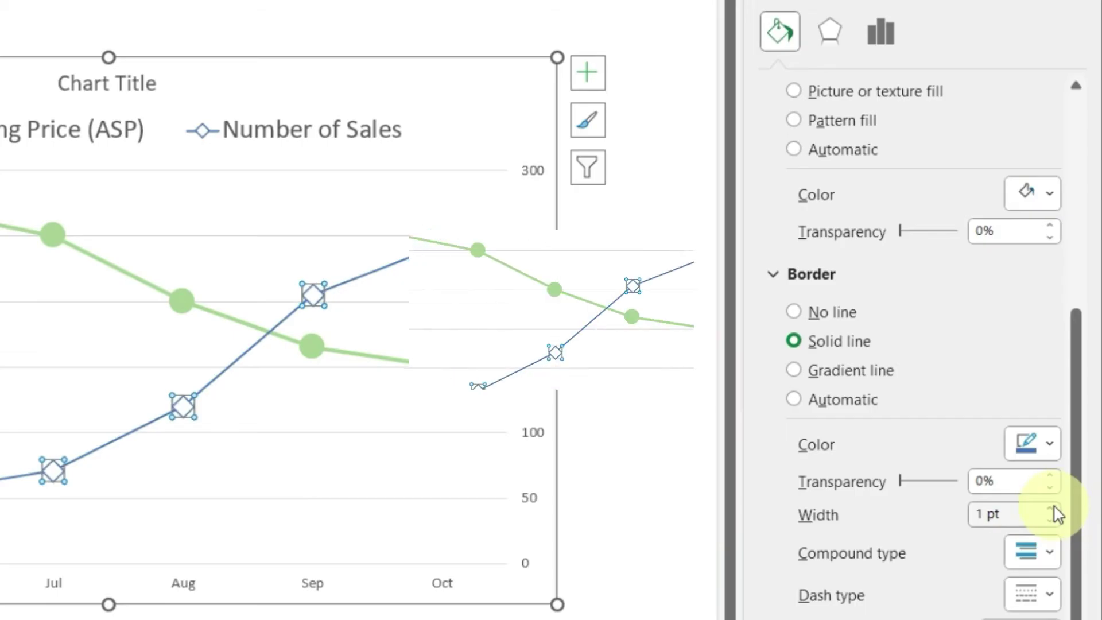
click(819, 269)
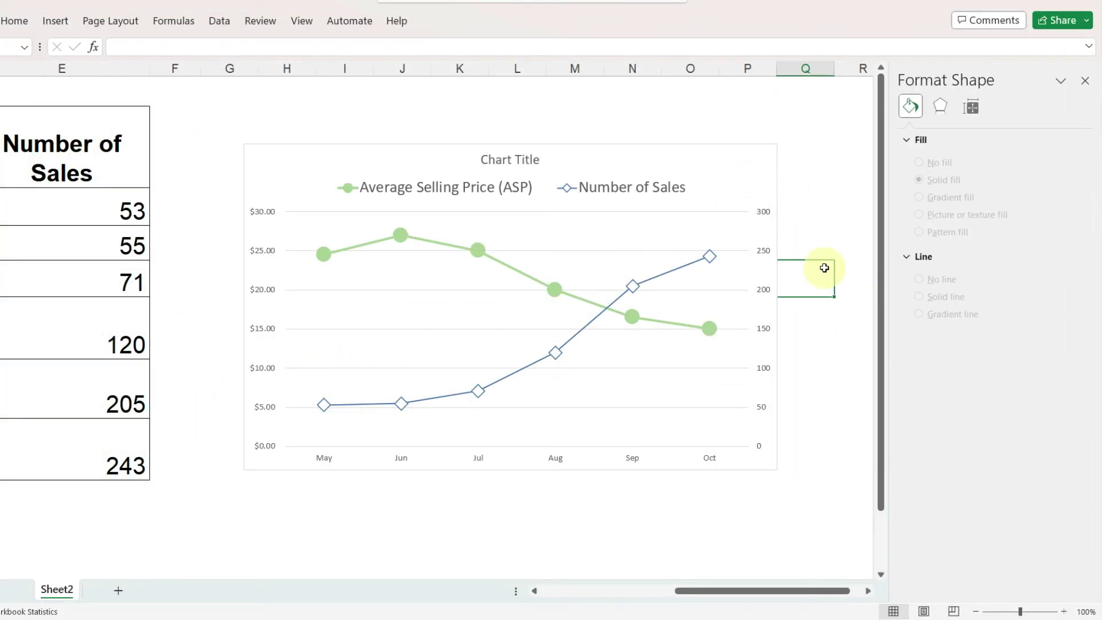
Format the primary price axis labels as bold, light green text at font size 16
click(258, 319)
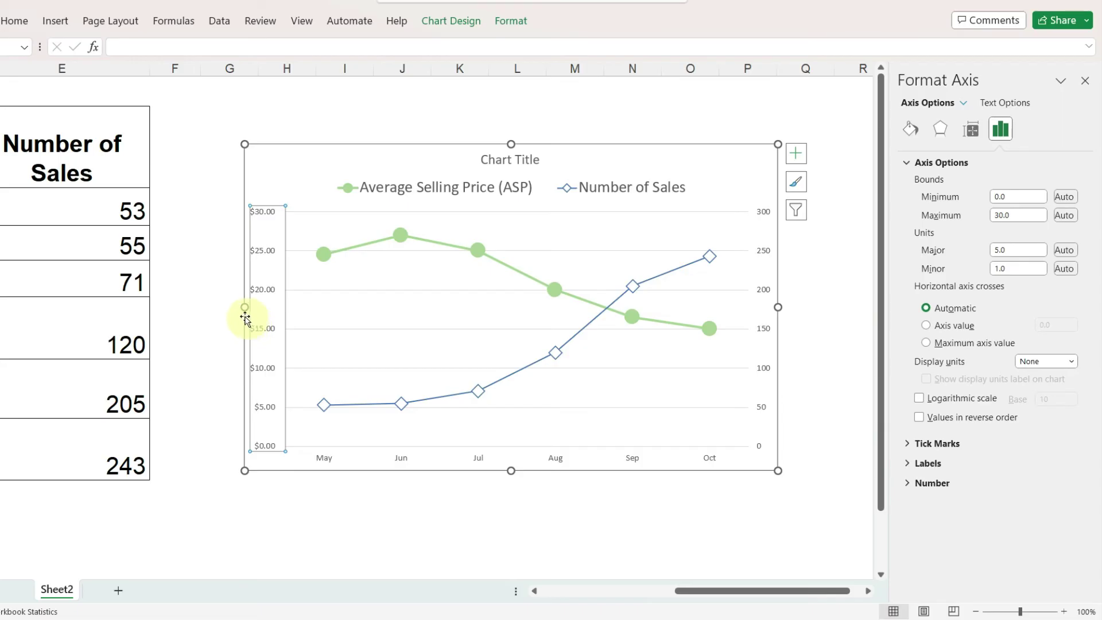
click(14, 21)
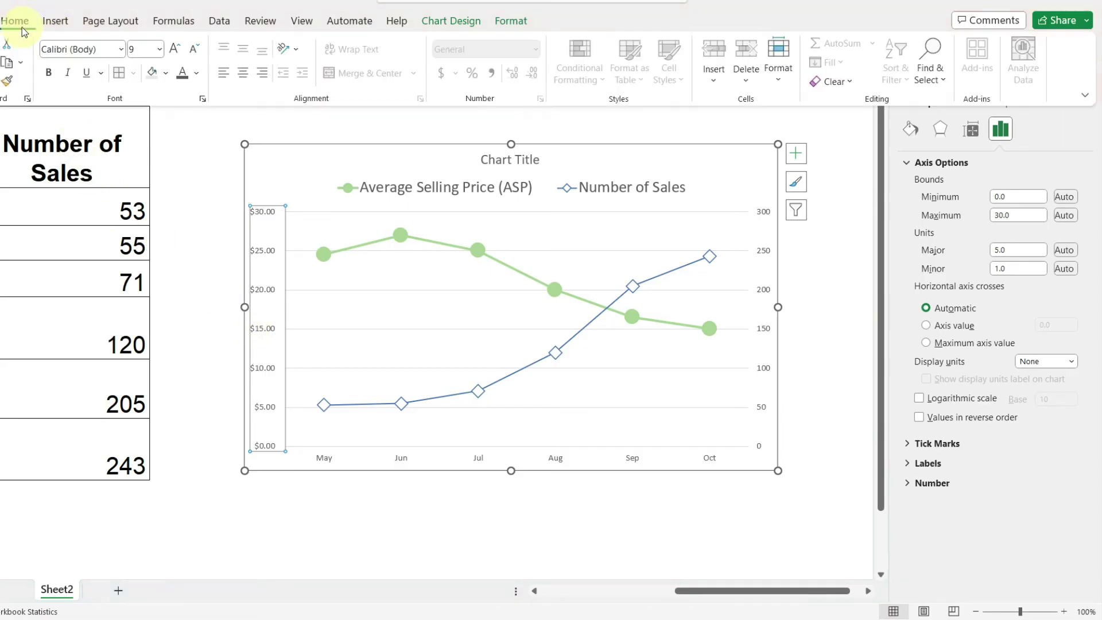
click(160, 50)
click(140, 191)
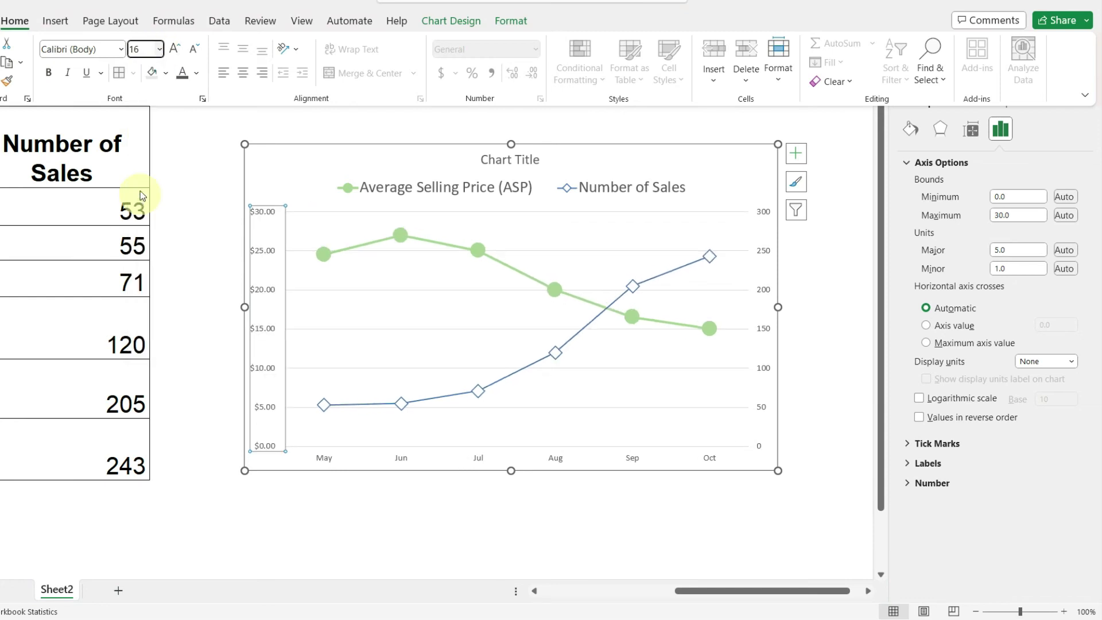
click(196, 73)
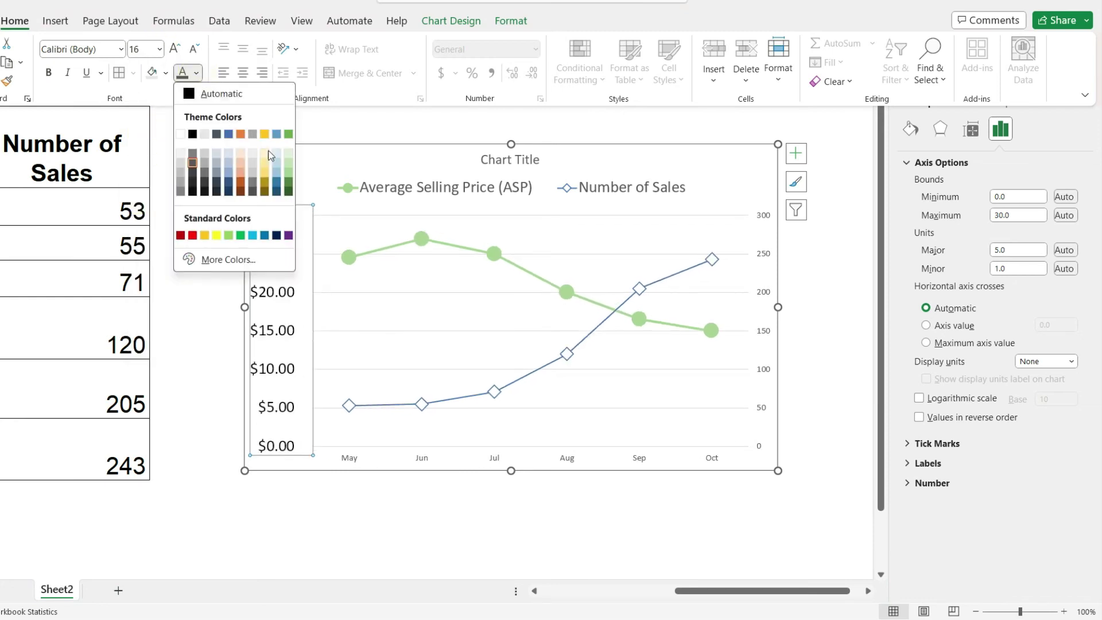
click(288, 164)
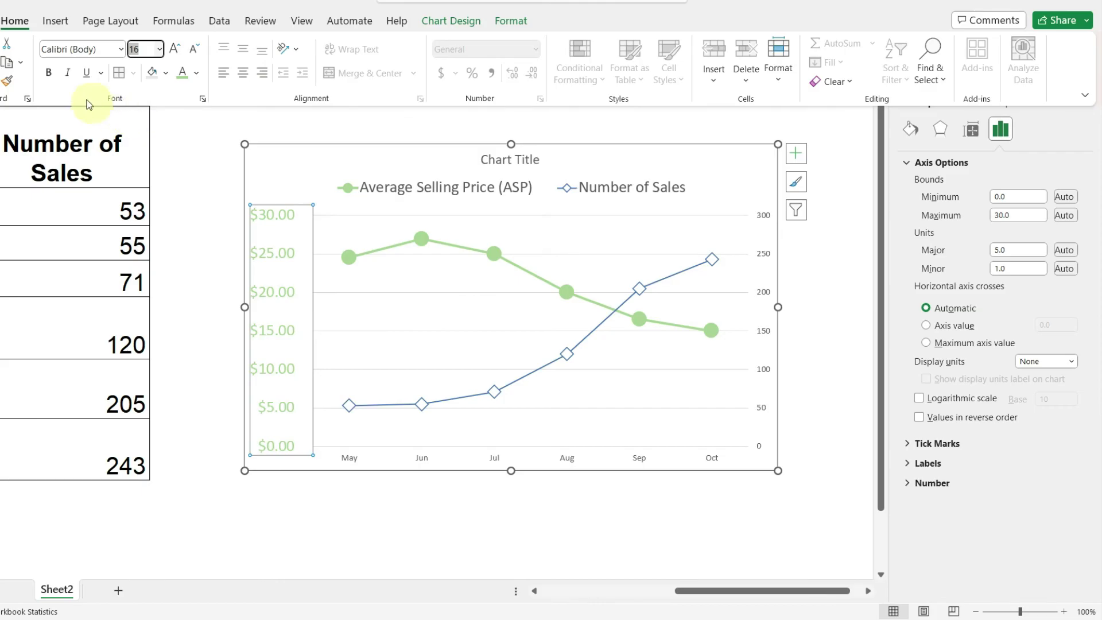
click(49, 73)
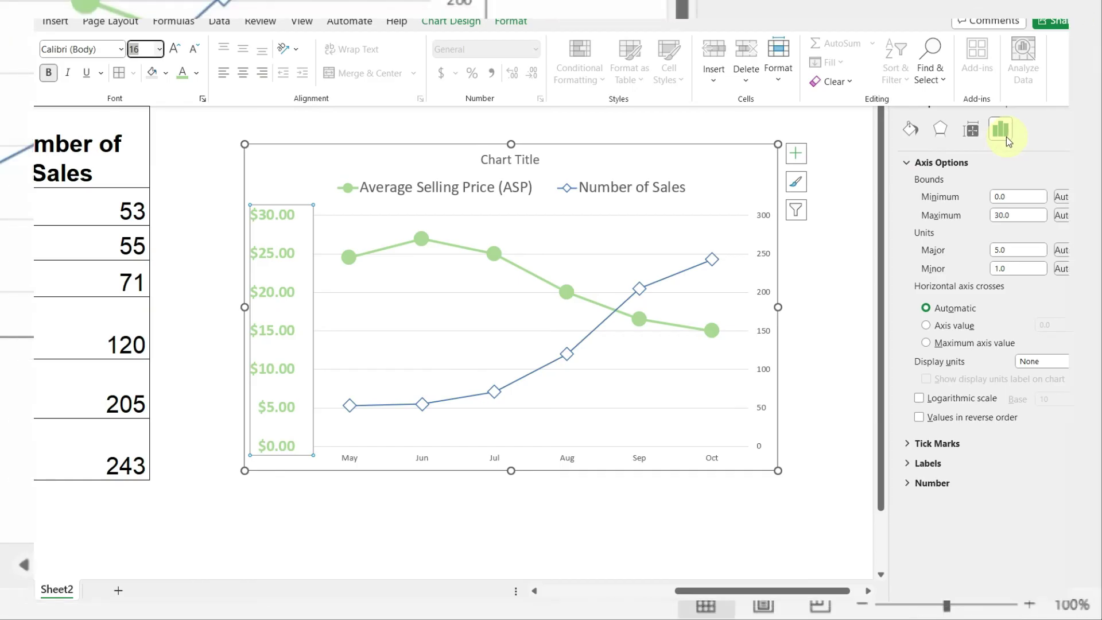
Set the price axis currency number format to 0 decimal places
click(906, 484)
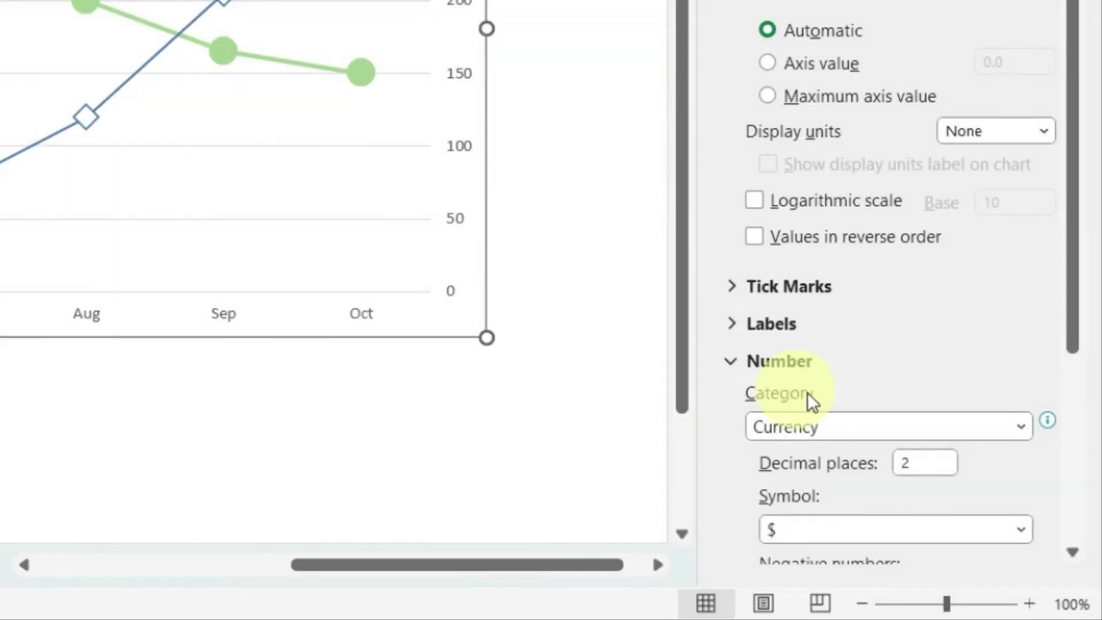
scroll(815, 392, down, 2)
double_click(911, 318)
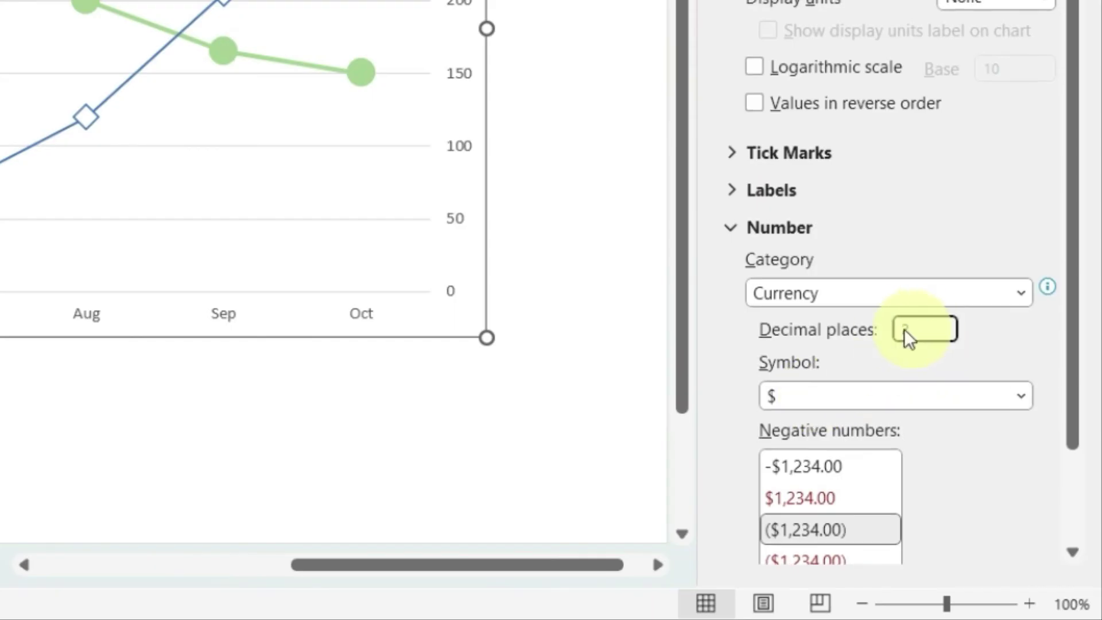
text(0)
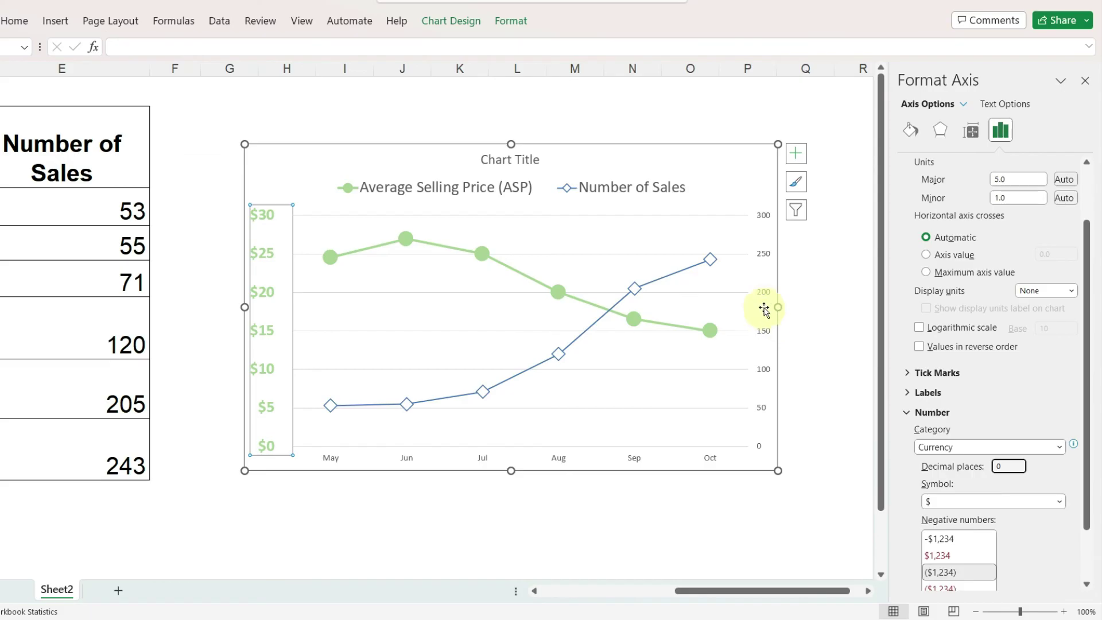
Format the secondary sales axis labels as blue text at font size 16
click(759, 330)
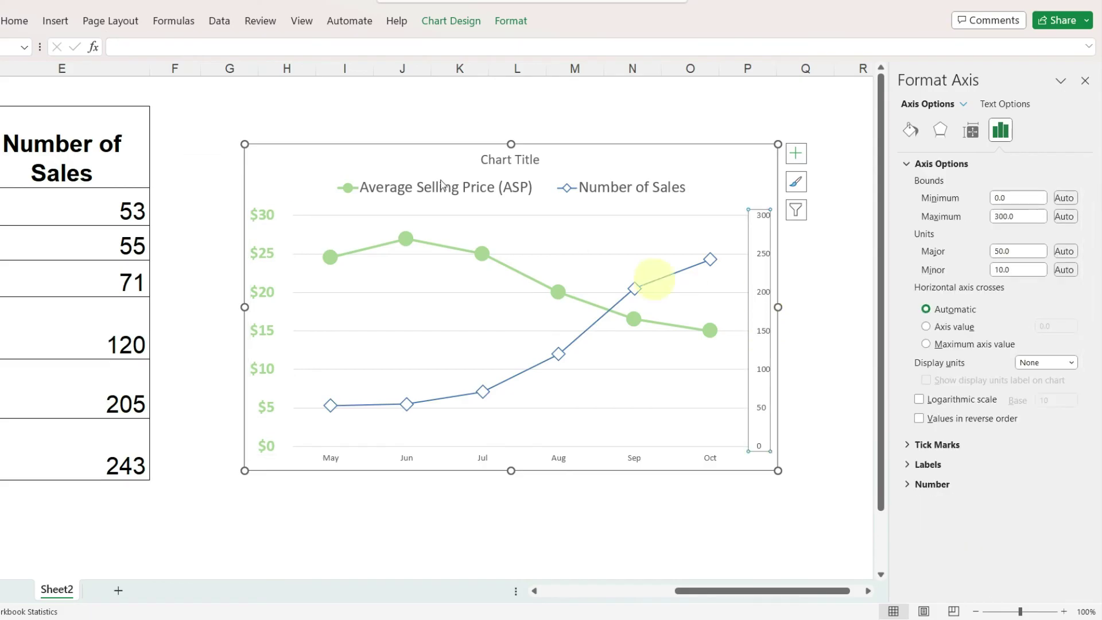
click(15, 21)
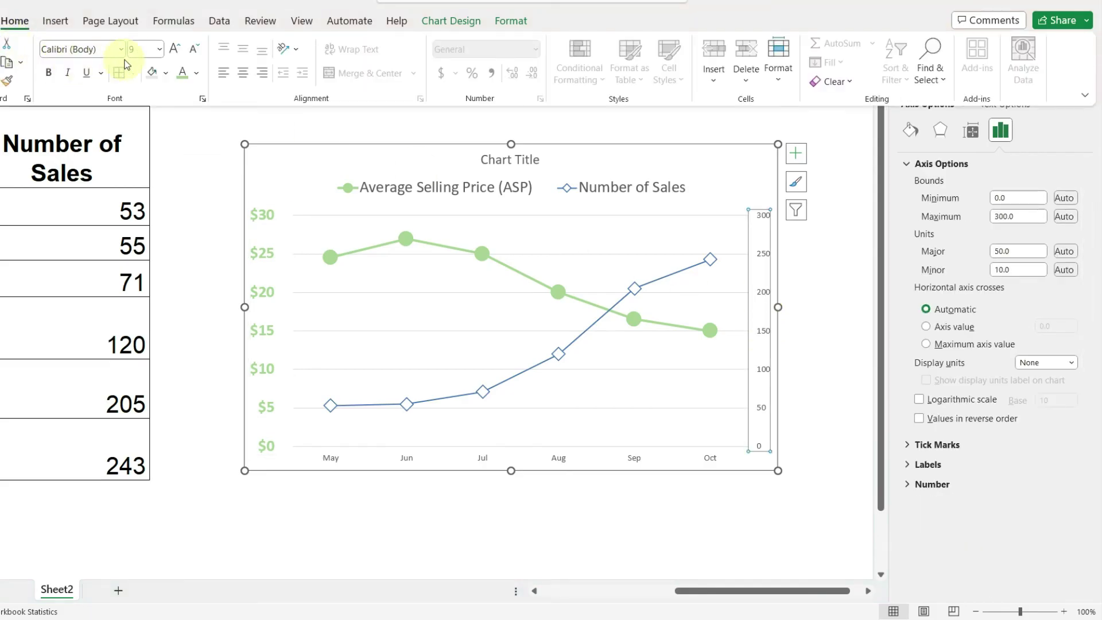
click(158, 49)
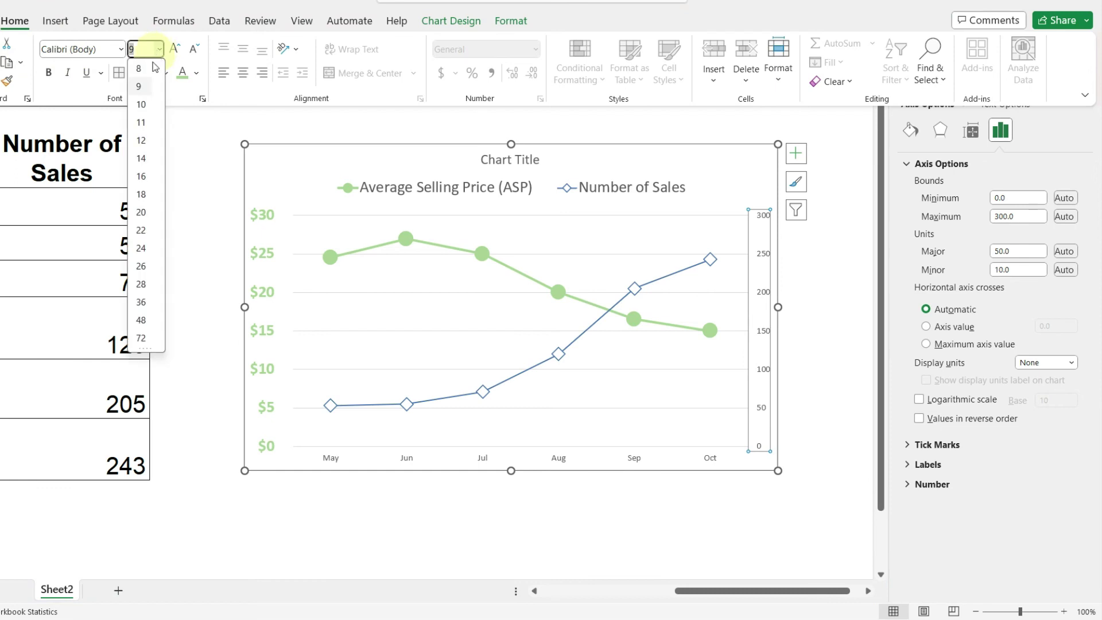
click(141, 194)
click(196, 73)
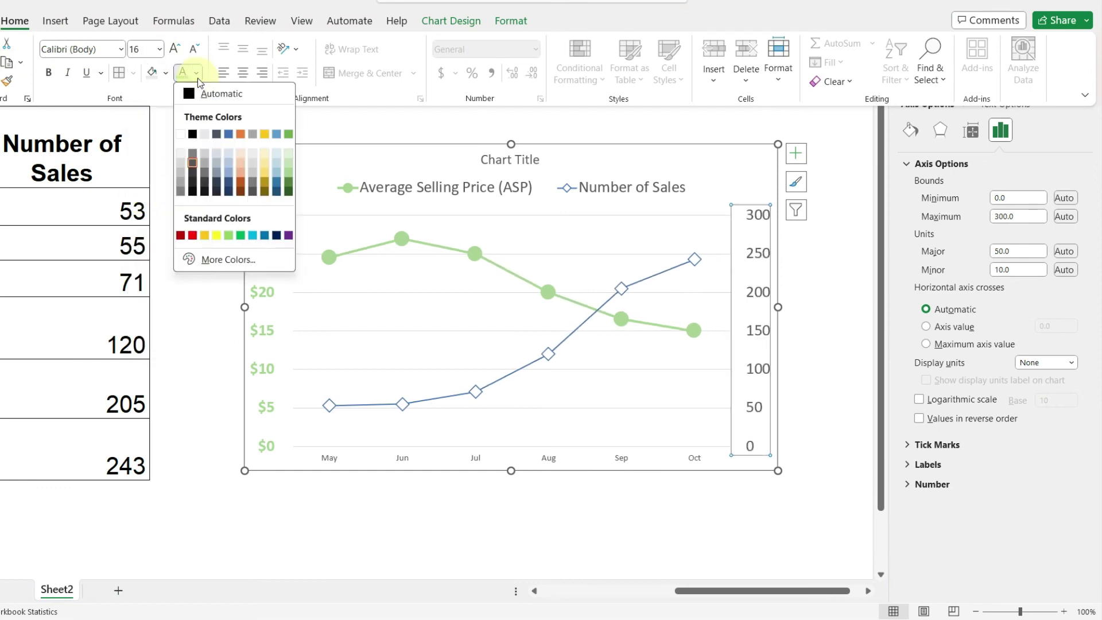
click(229, 137)
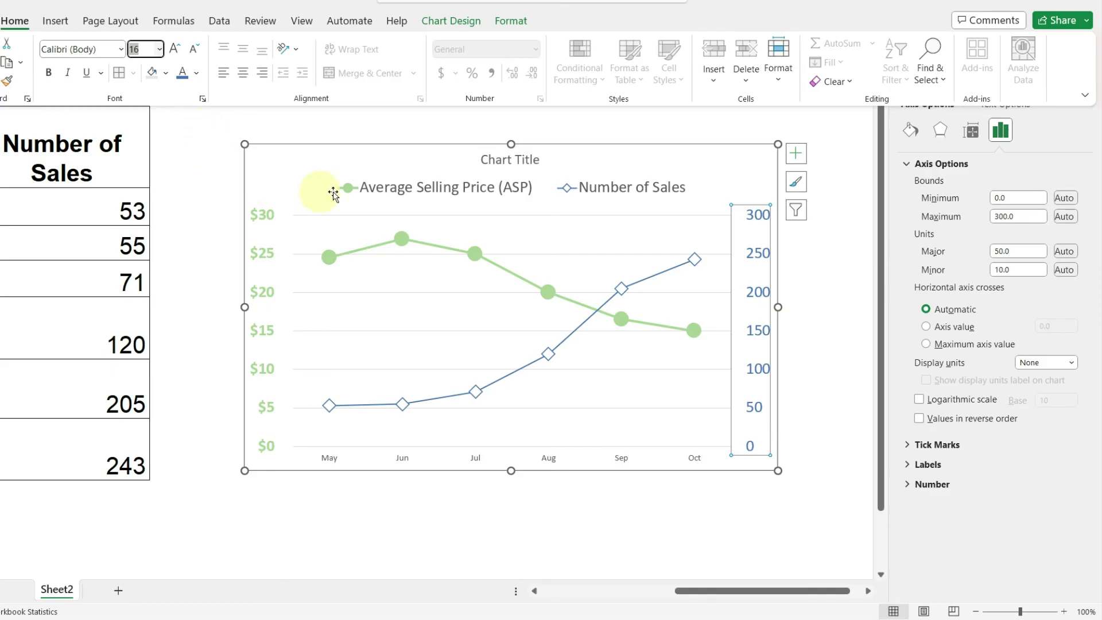
Make only the Average Selling Price (ASP) legend entry light green and bold
click(394, 189)
click(395, 189)
click(421, 188)
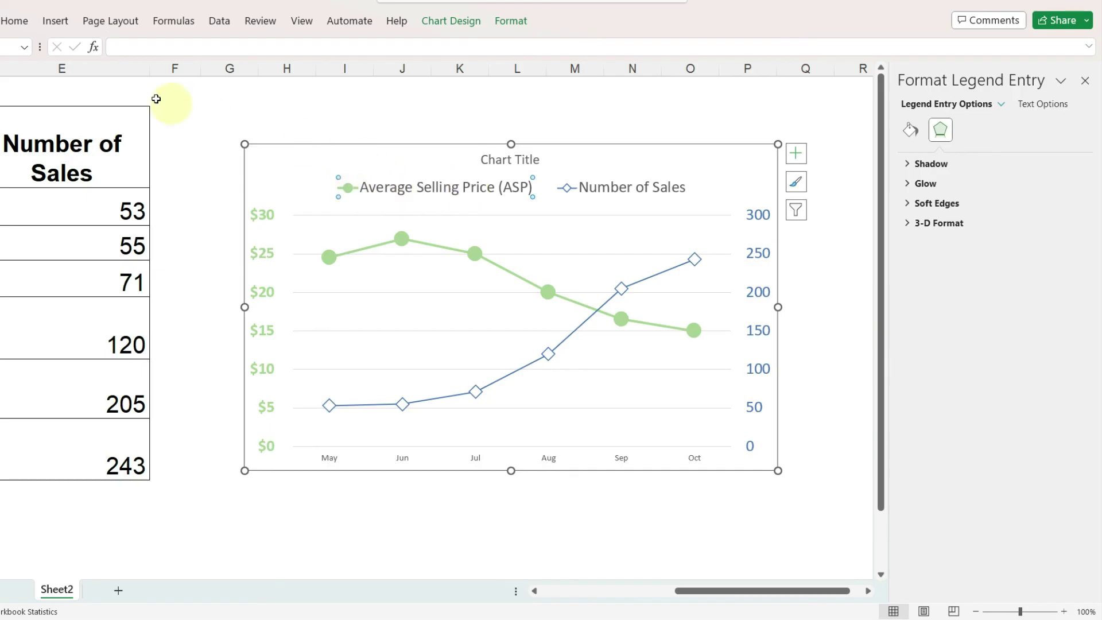
click(26, 27)
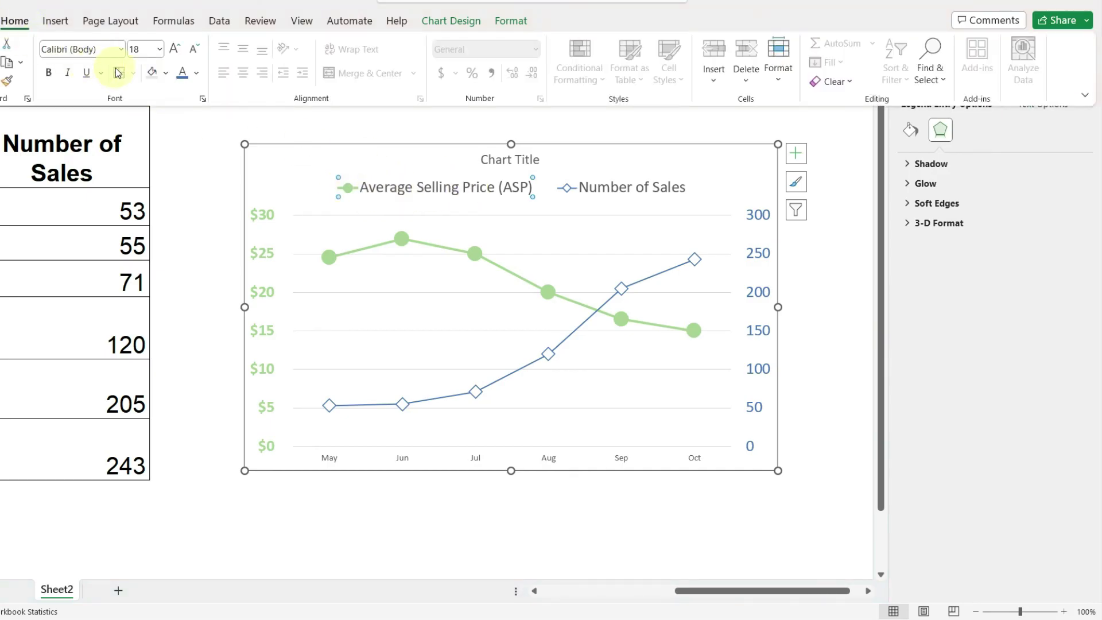
click(197, 73)
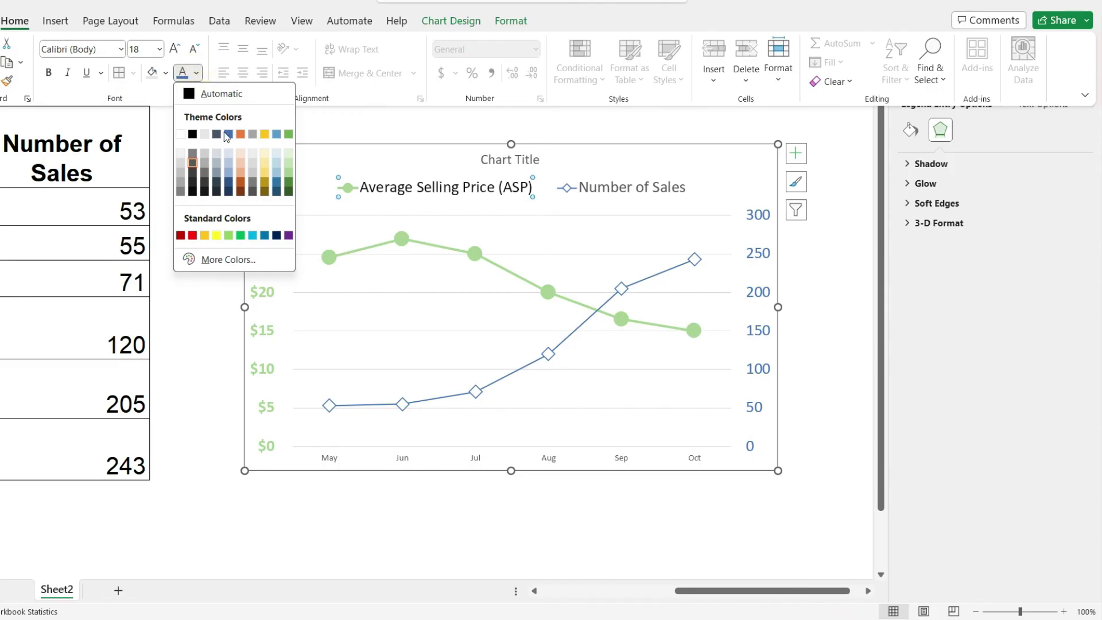
click(288, 175)
click(49, 73)
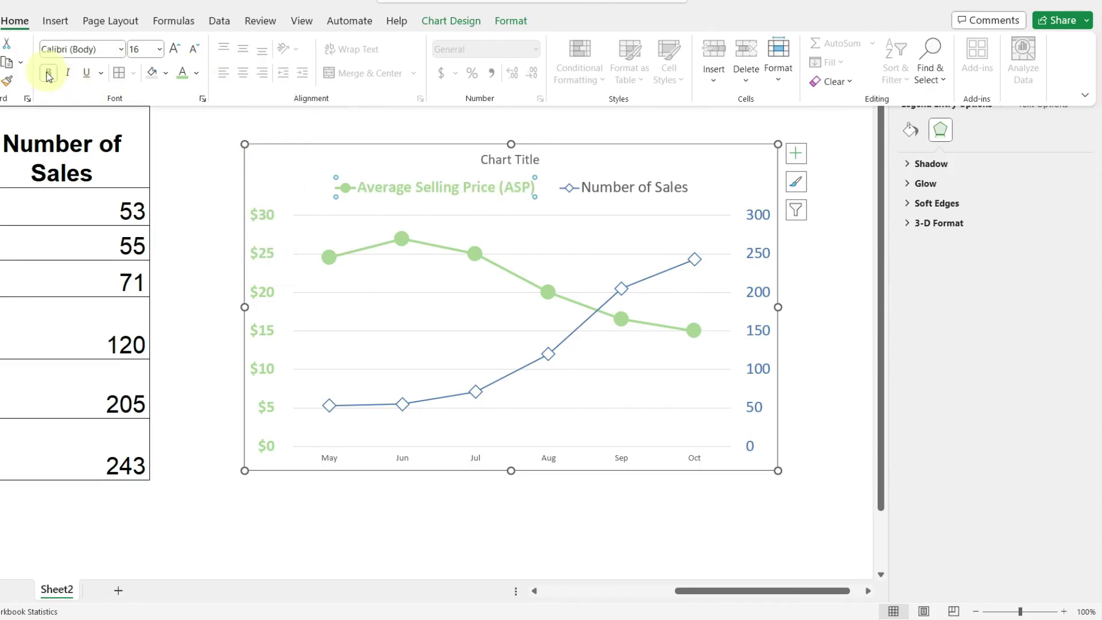
Color only the Number of Sales legend entry blue to match its line
click(631, 195)
click(631, 194)
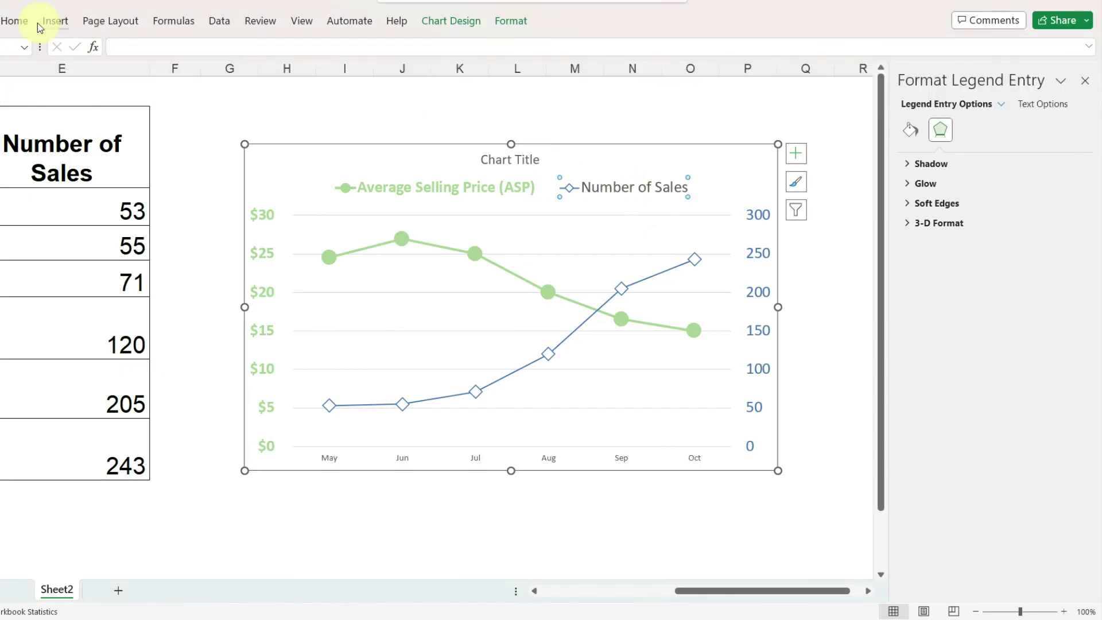
click(18, 20)
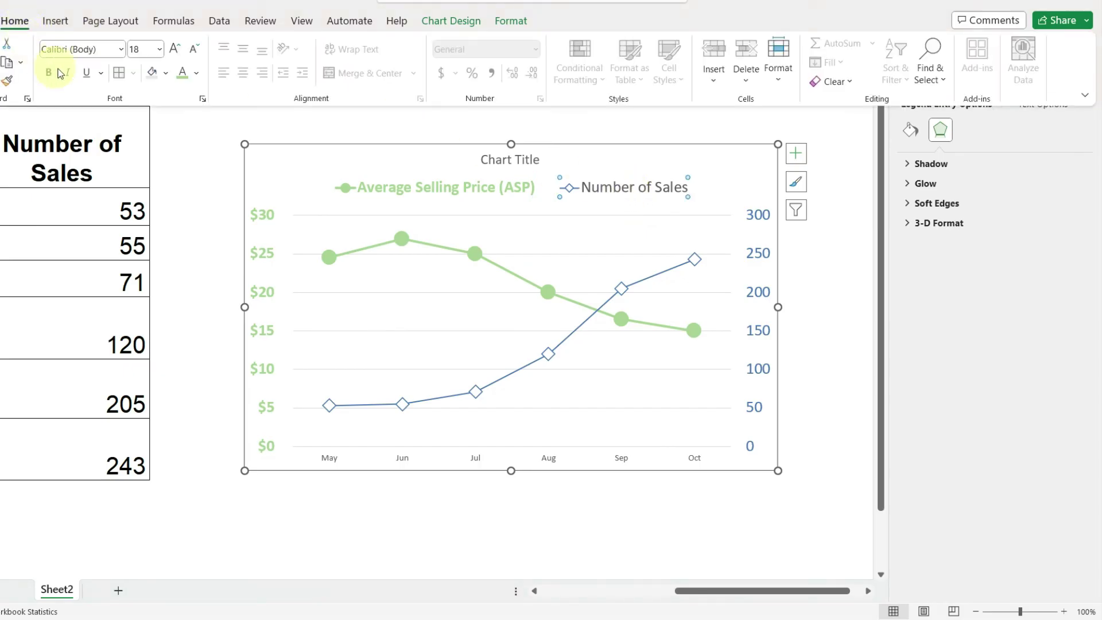
click(196, 73)
click(228, 134)
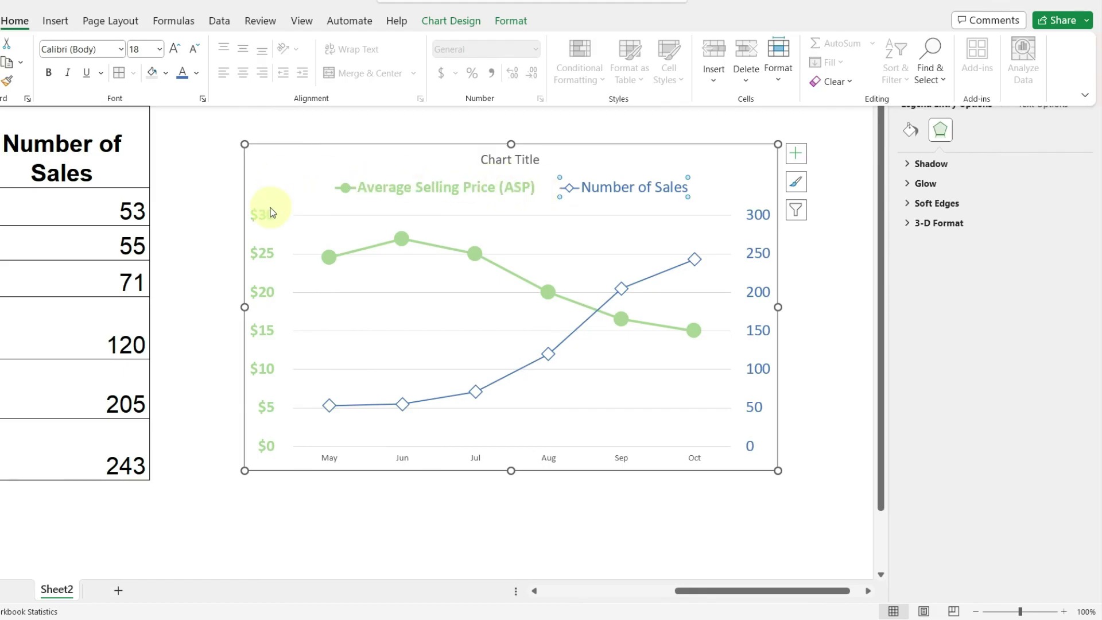
Add trailing spaces to the "Average Selling Price (ASP)" header cell to widen the gap between the chart's legend entries
drag(683, 592, 607, 577)
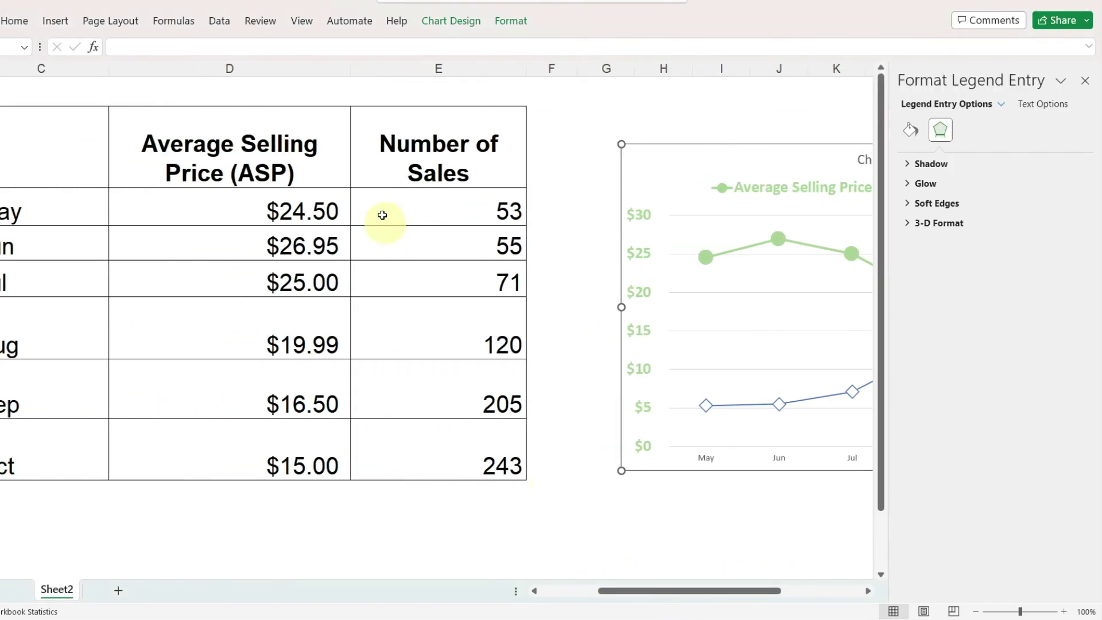
click(298, 163)
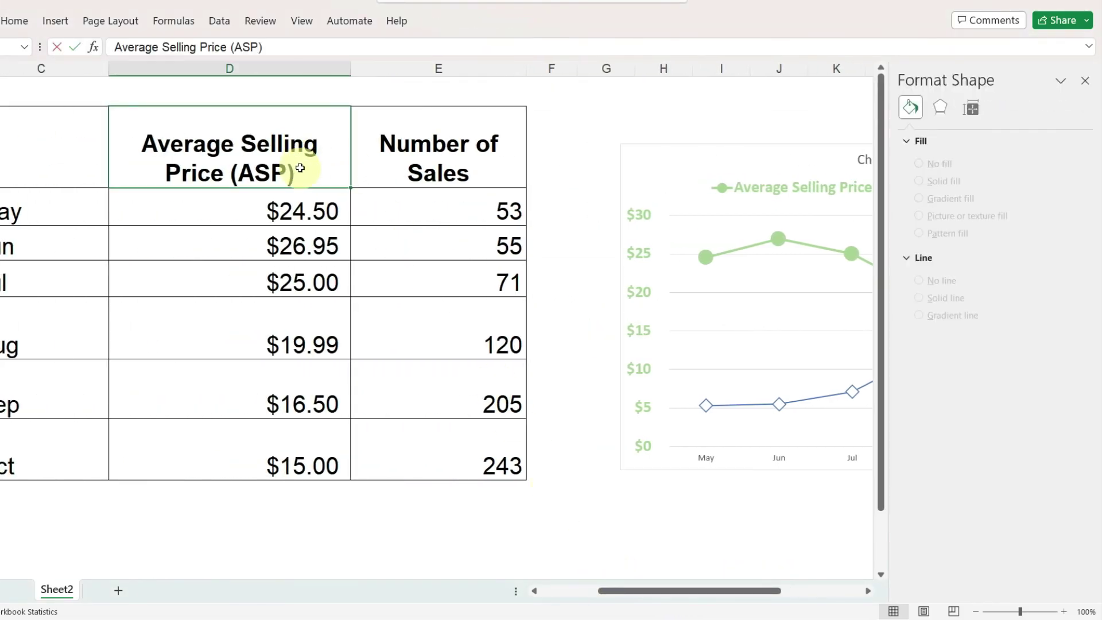
double_click(300, 167)
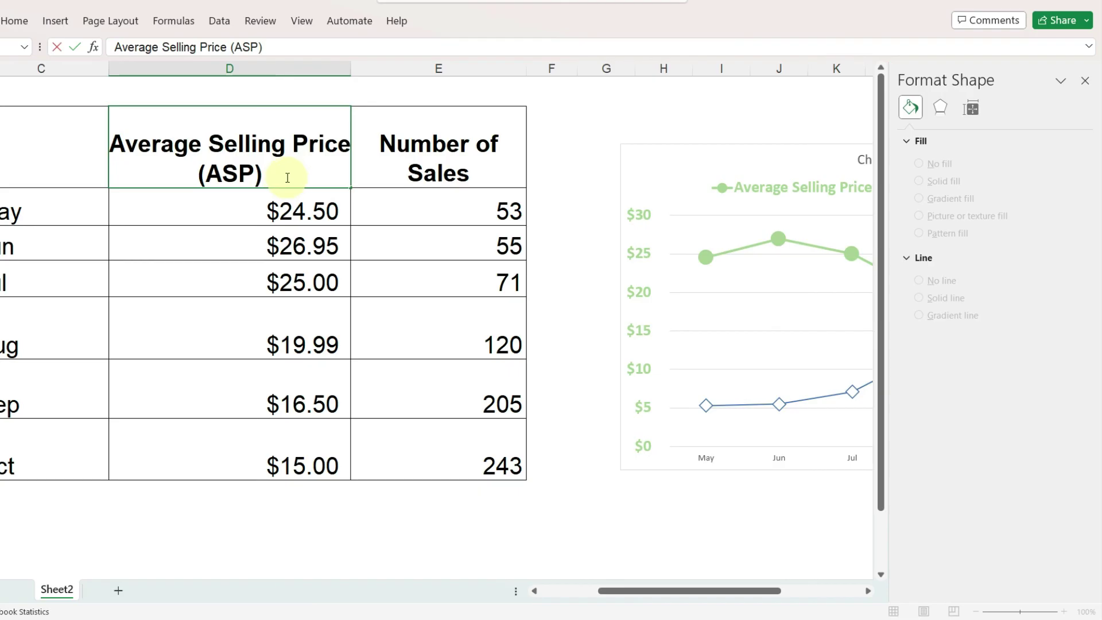
key(Return)
drag(630, 592, 753, 599)
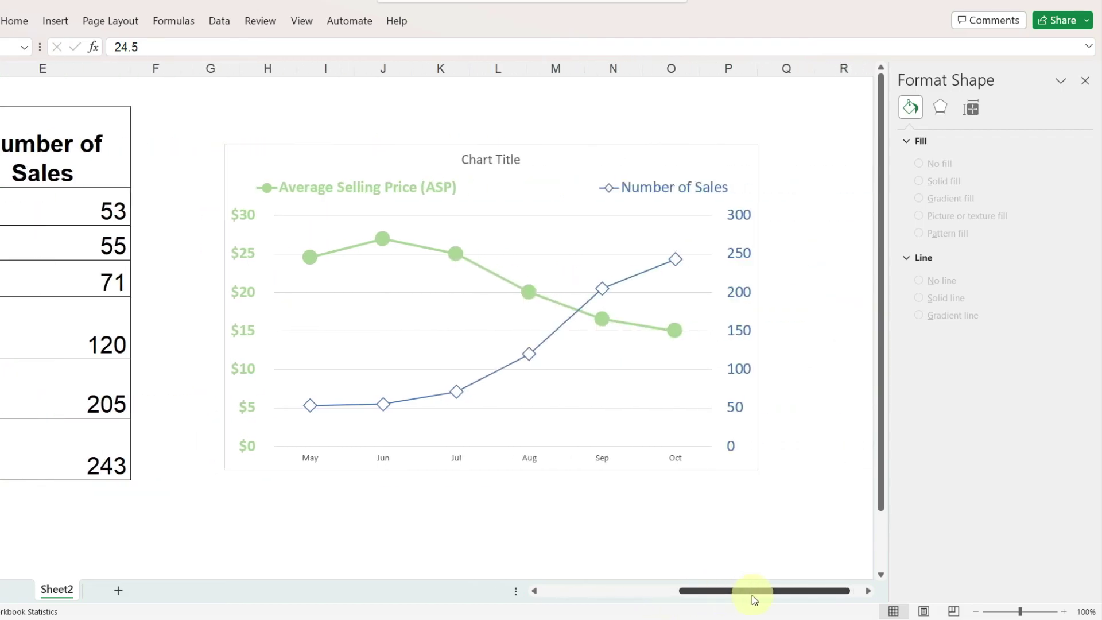